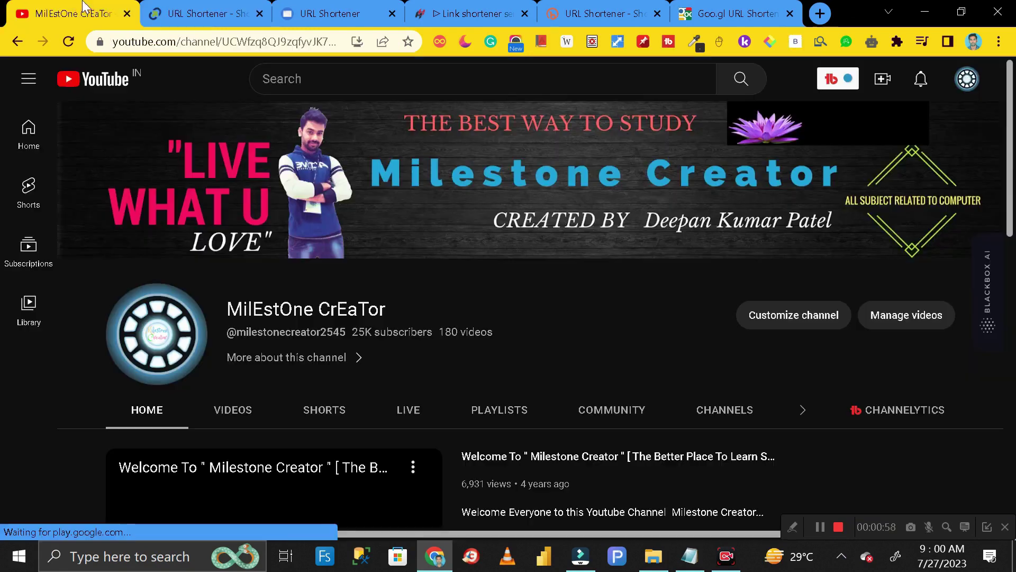
Copy the YouTube channel's URL from its address bar, then return to TinyURL
{"action": "left_click", "coordinate": [87, 7]}
{"action": "left_click", "coordinate": [210, 44]}
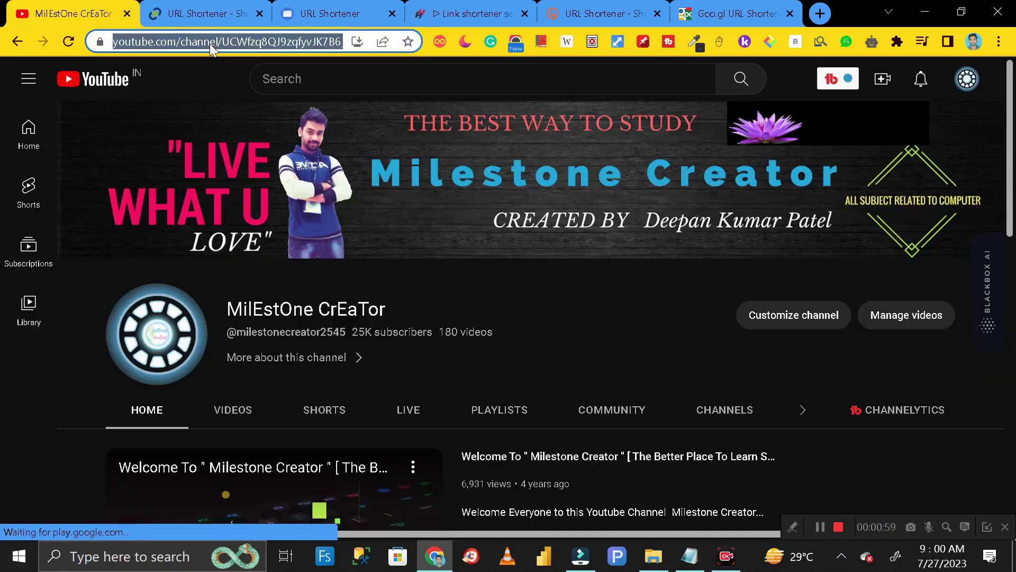
{"action": "right_click", "coordinate": [210, 43]}
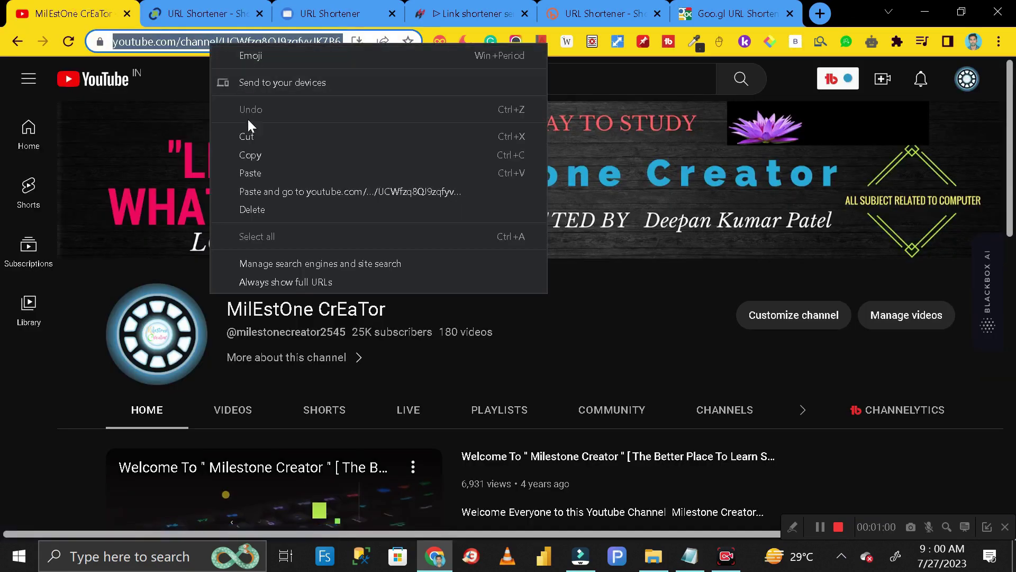
{"action": "left_click", "coordinate": [255, 160]}
{"action": "left_click", "coordinate": [203, 21]}
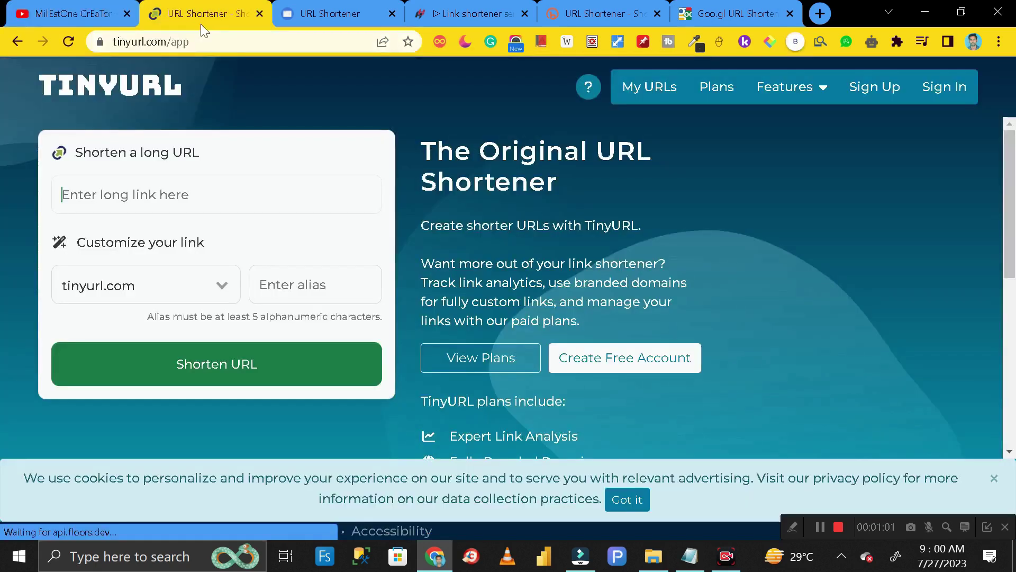
Paste the channel URL as TinyURL's long link and enter the alias milestonecreator101
{"action": "right_click", "coordinate": [175, 196]}
{"action": "left_click", "coordinate": [226, 319]}
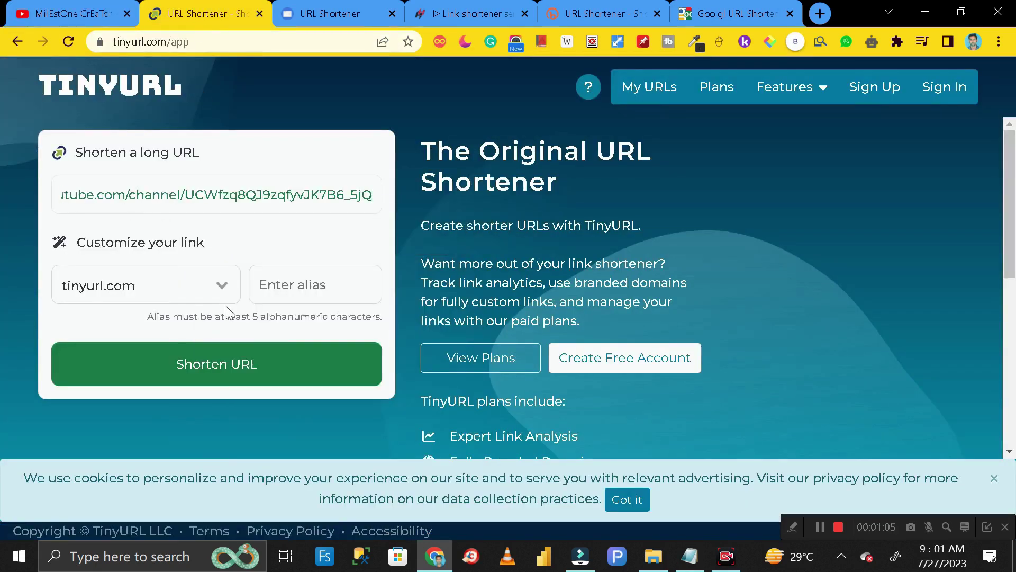
{"action": "left_click", "coordinate": [223, 229]}
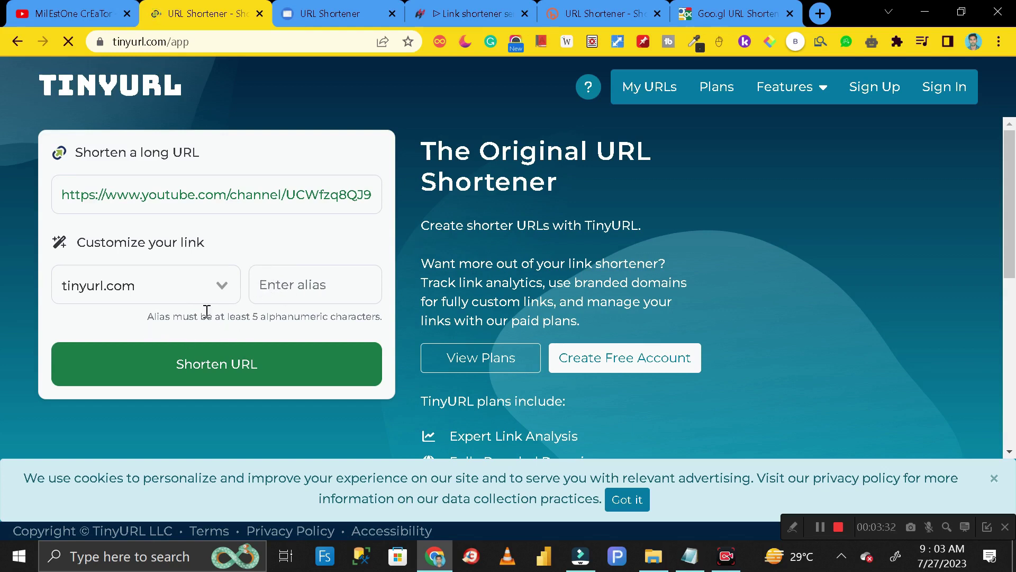
{"action": "left_click_drag", "start_coordinate": [146, 318], "coordinate": [391, 331]}
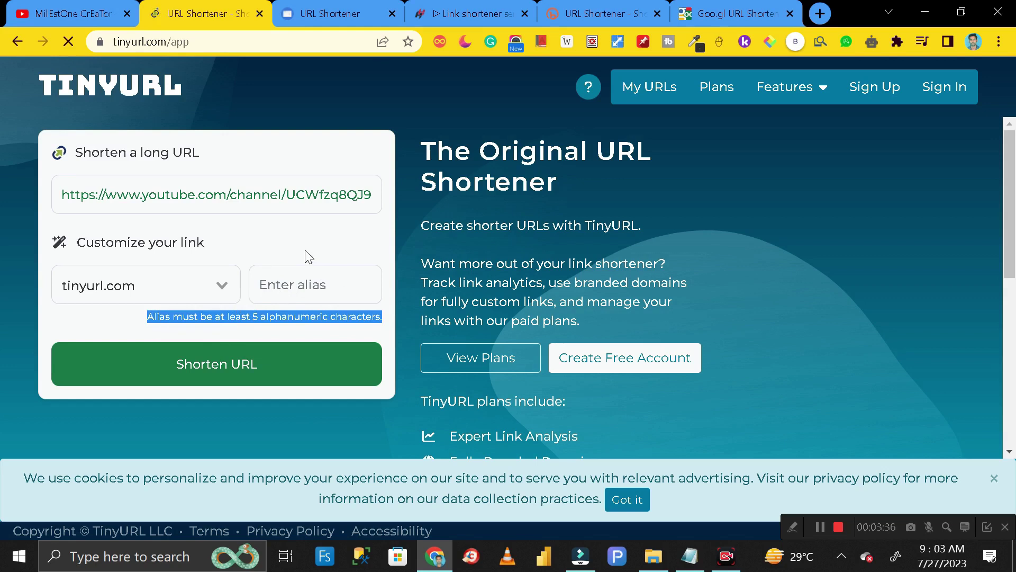
{"action": "left_click", "coordinate": [266, 285]}
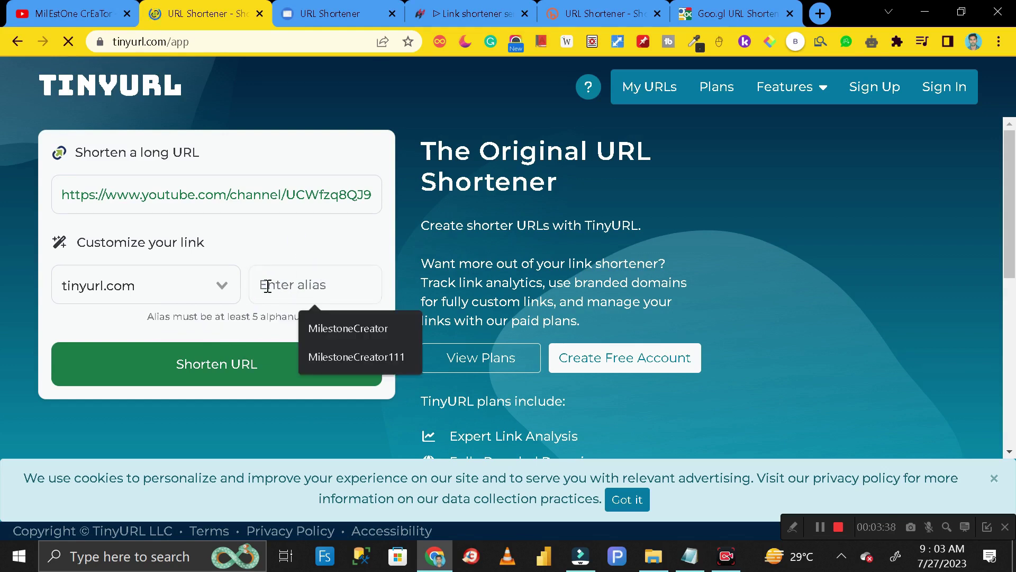
{"action": "type", "text": "milestonecreato"}
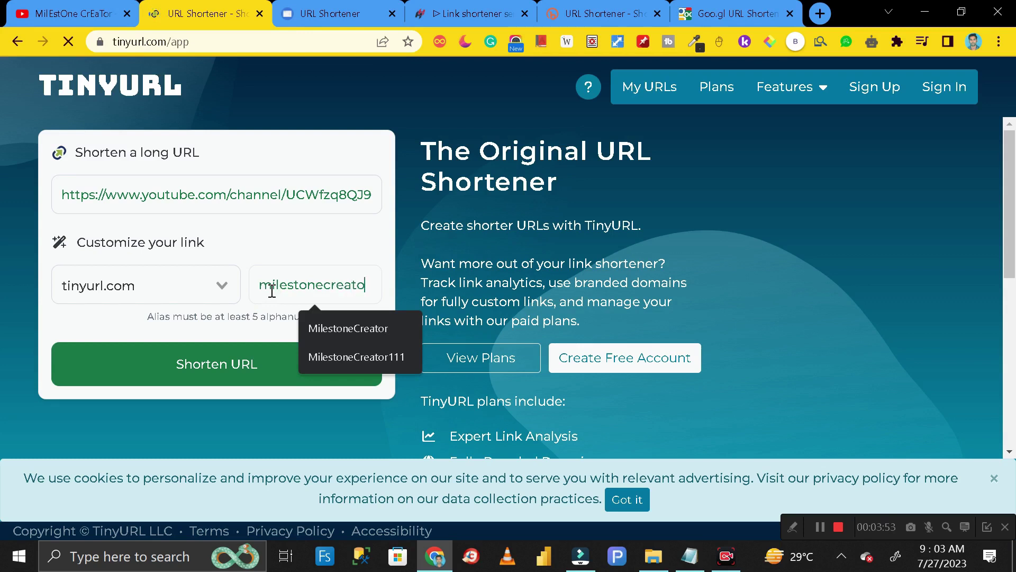
{"action": "type", "text": "r101"}
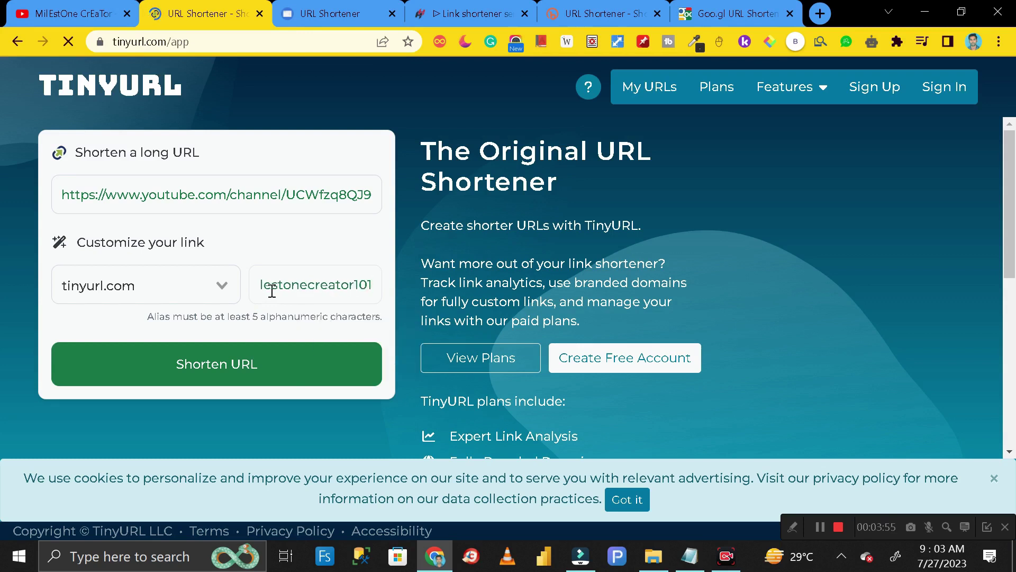
{"action": "left_click", "coordinate": [238, 367]}
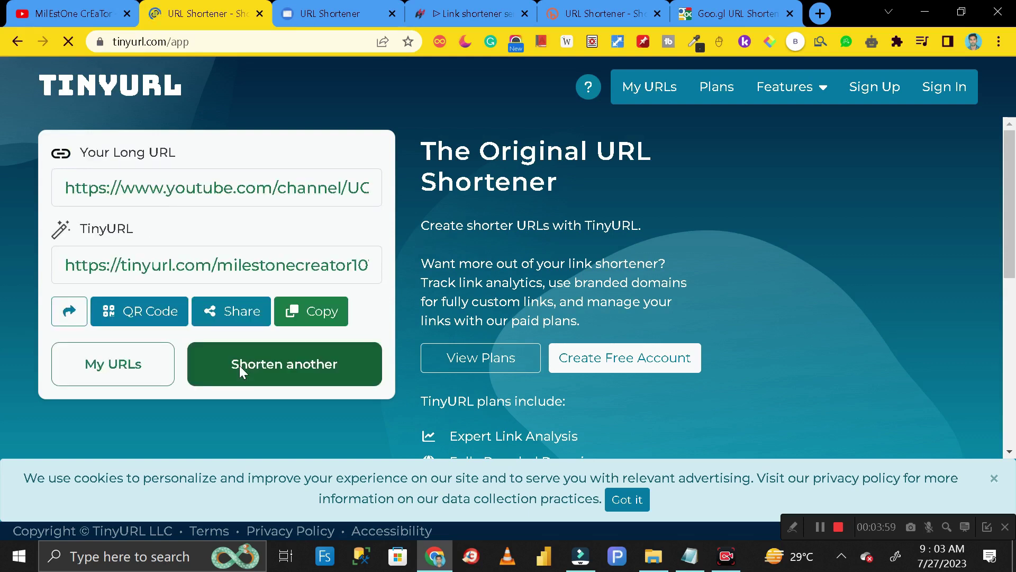
{"action": "left_click_drag", "start_coordinate": [219, 266], "coordinate": [378, 261]}
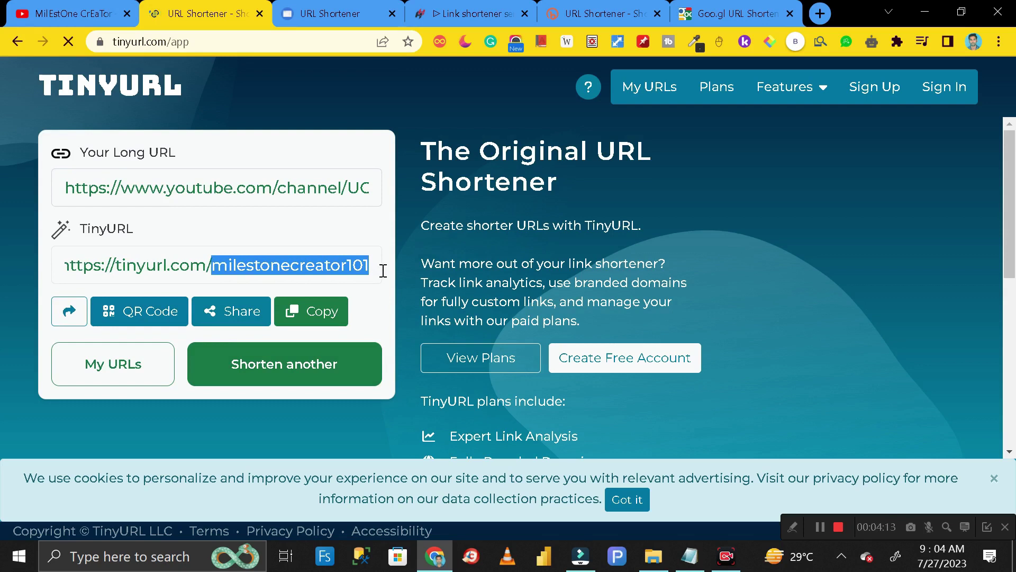
{"action": "left_click_drag", "start_coordinate": [203, 269], "coordinate": [72, 269]}
{"action": "left_click", "coordinate": [131, 264]}
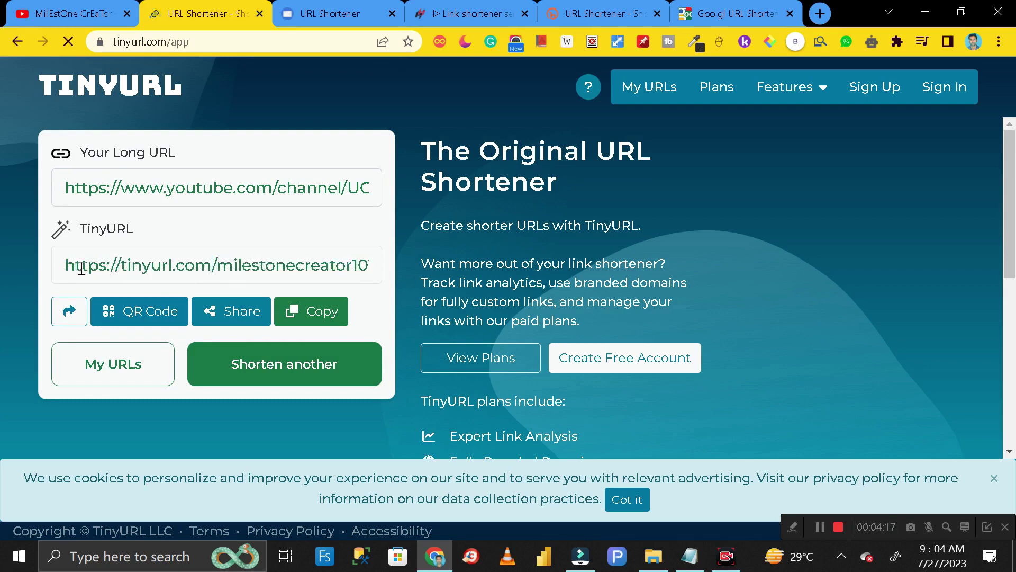
{"action": "left_click_drag", "start_coordinate": [64, 264], "coordinate": [374, 266]}
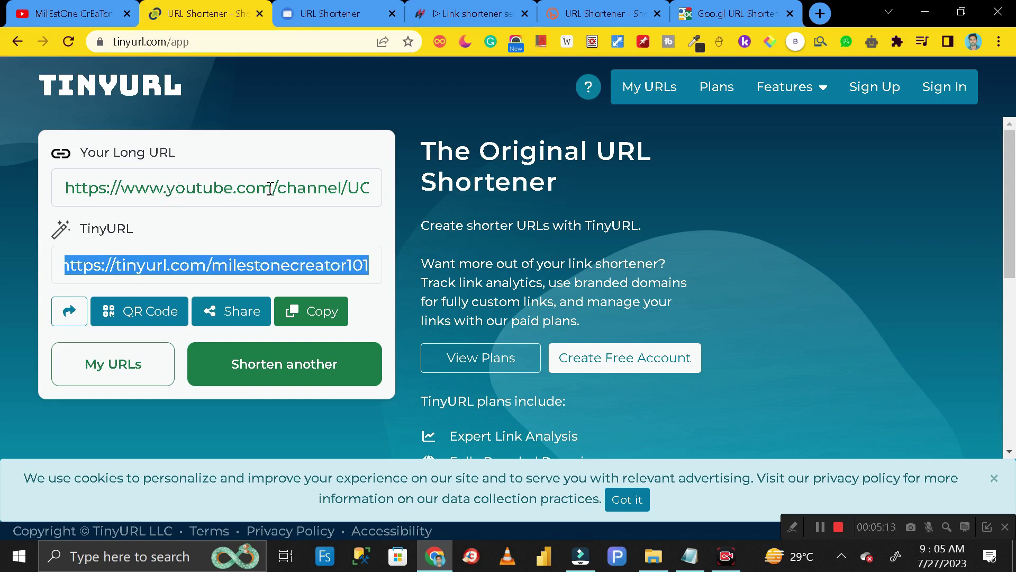
{"action": "left_click", "coordinate": [202, 225]}
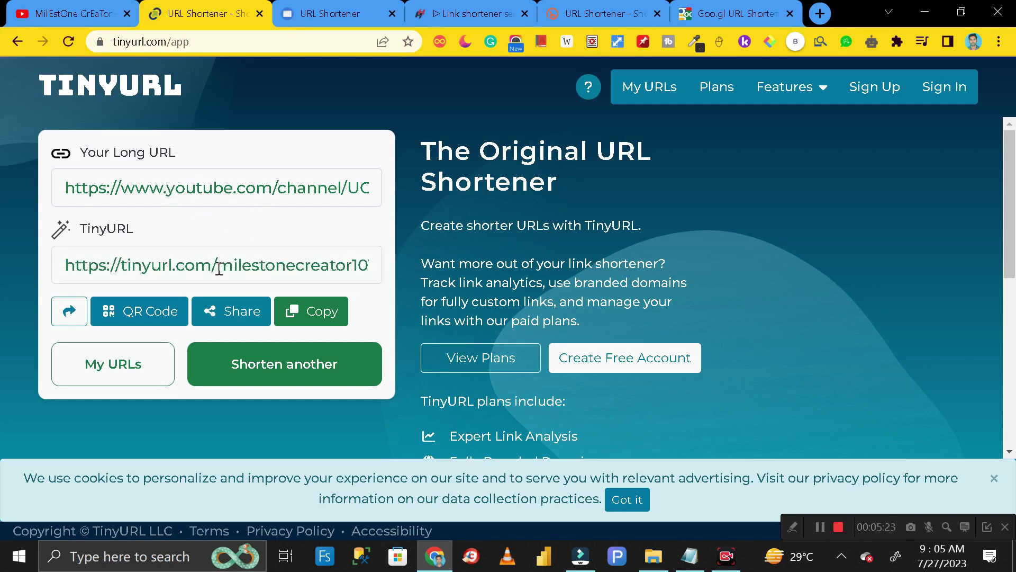
{"action": "left_click_drag", "start_coordinate": [219, 269], "coordinate": [371, 265]}
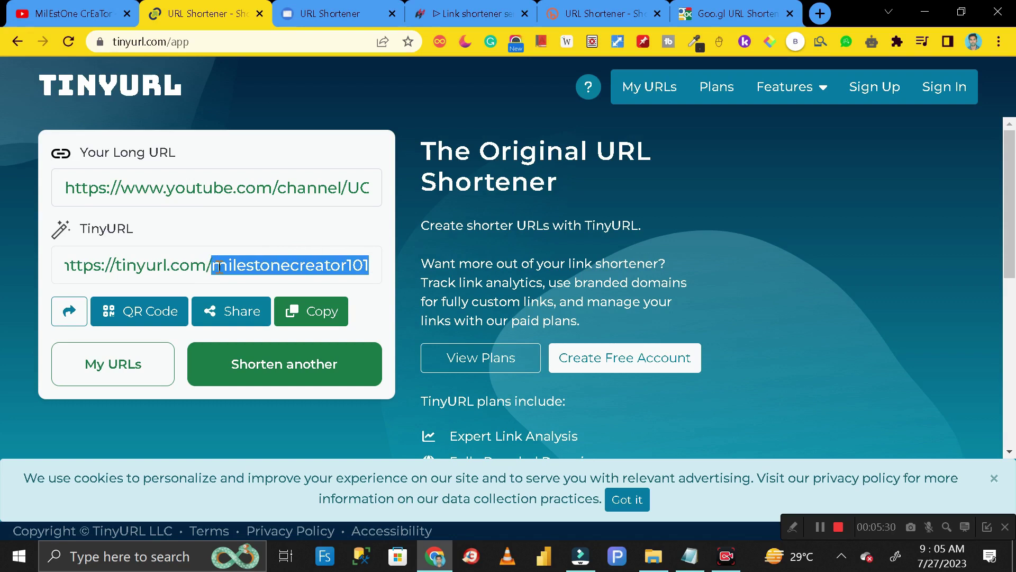
{"action": "left_click_drag", "start_coordinate": [212, 266], "coordinate": [373, 268]}
{"action": "left_click_drag", "start_coordinate": [210, 265], "coordinate": [44, 277]}
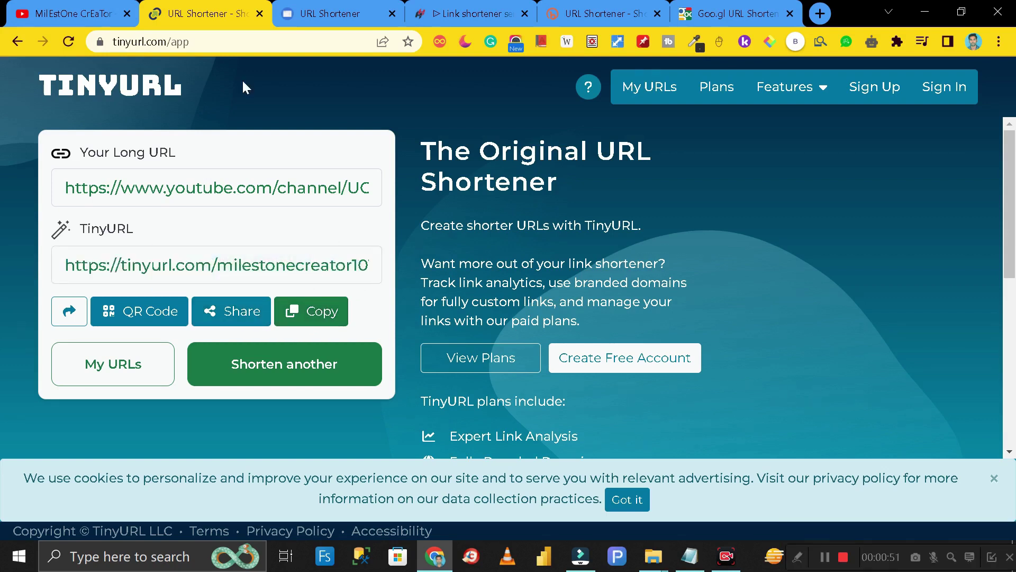
Look over the shorturl.at page, highlighting its address and Short URL heading
{"action": "left_click", "coordinate": [334, 7]}
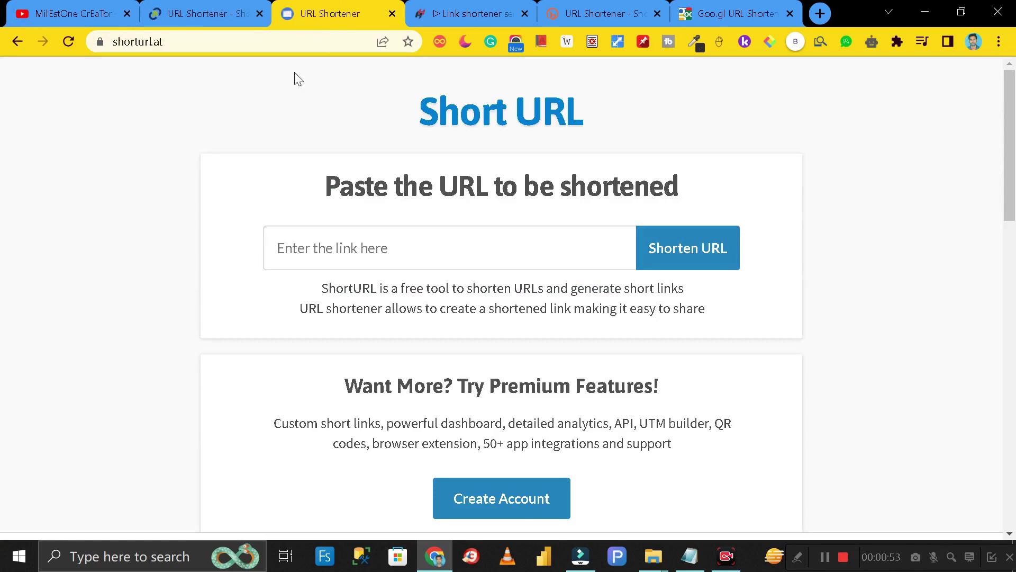
{"action": "left_click", "coordinate": [196, 41]}
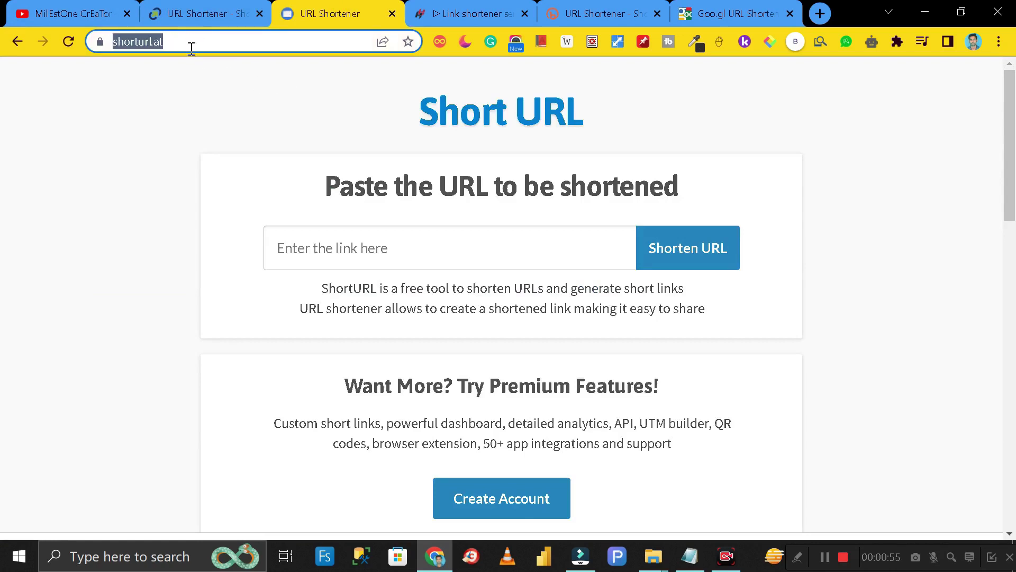
{"action": "left_click_drag", "start_coordinate": [416, 122], "coordinate": [621, 117]}
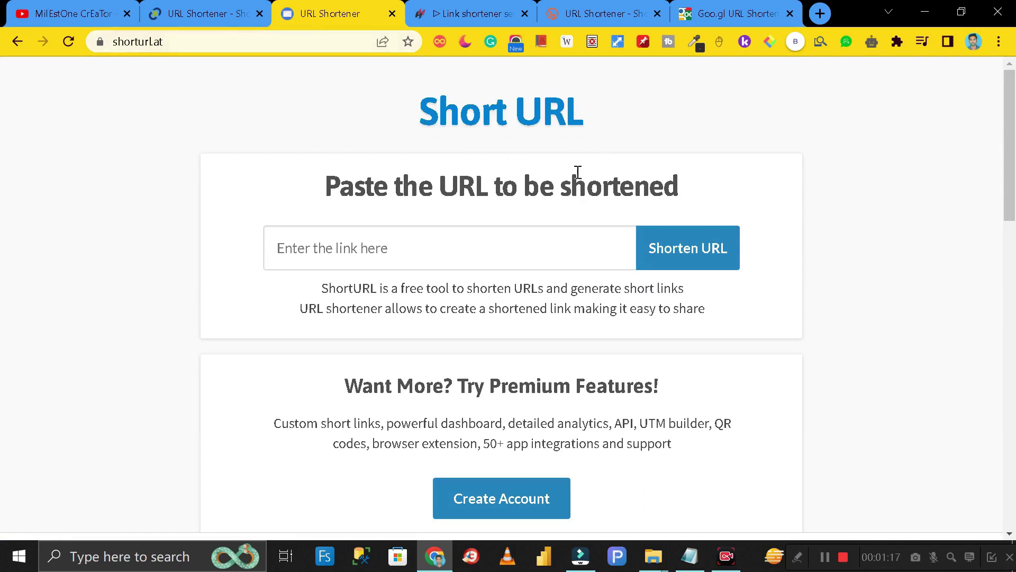
{"action": "scroll", "coordinate": [653, 254], "scroll_direction": "down", "scroll_amount": 4}
{"action": "scroll", "coordinate": [653, 255], "scroll_direction": "up", "scroll_amount": 4}
Paste the YouTube channel URL into shorturl.at's link box and submit it for shortening
{"action": "left_click", "coordinate": [86, 8]}
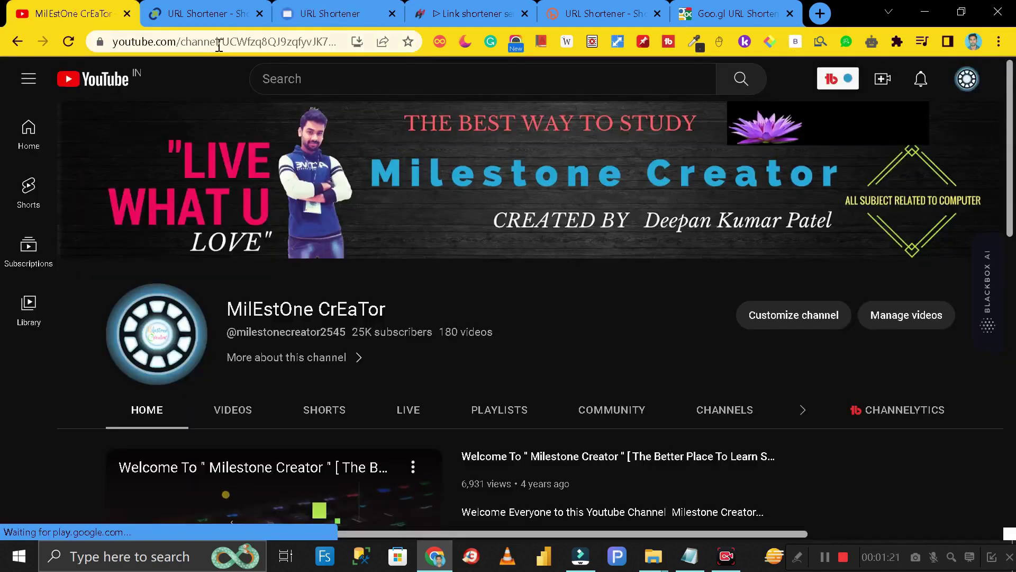
{"action": "left_click", "coordinate": [329, 12]}
{"action": "left_click", "coordinate": [326, 246]}
{"action": "right_click", "coordinate": [333, 247]}
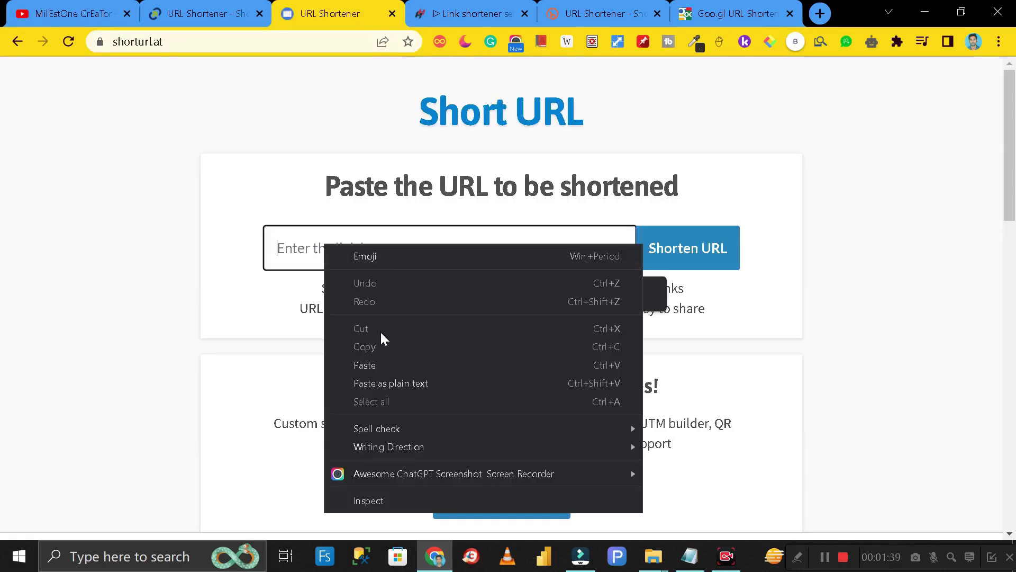
{"action": "left_click", "coordinate": [379, 365]}
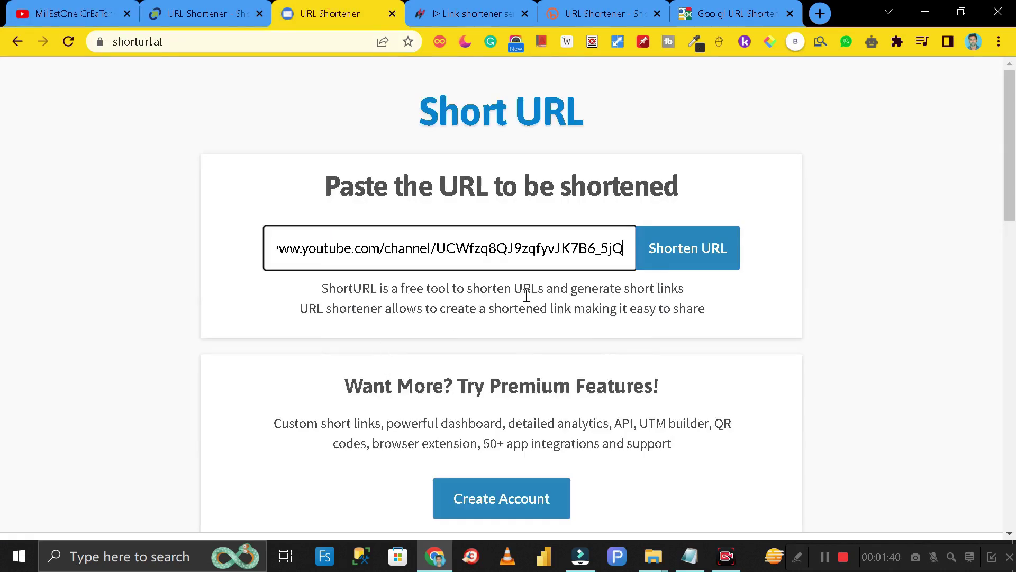
{"action": "left_click", "coordinate": [693, 262]}
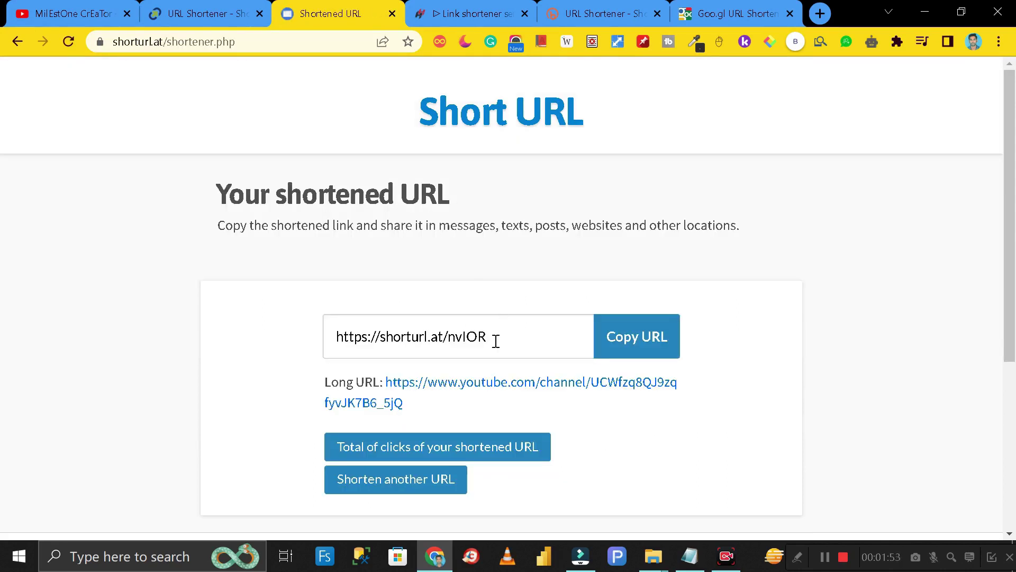
{"action": "left_click_drag", "start_coordinate": [496, 340], "coordinate": [338, 336]}
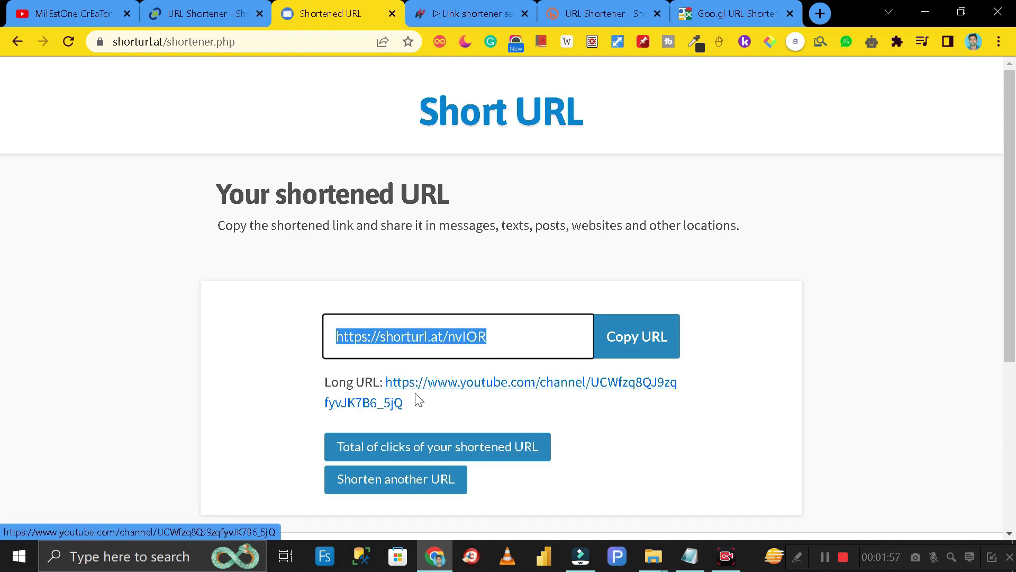
{"action": "left_click", "coordinate": [635, 343]}
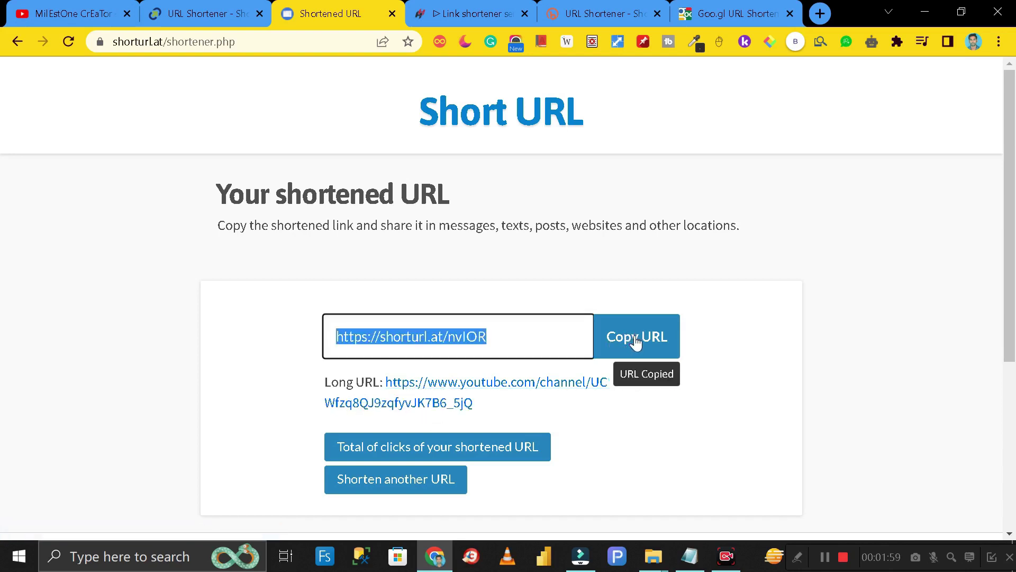
{"action": "left_click", "coordinate": [596, 255]}
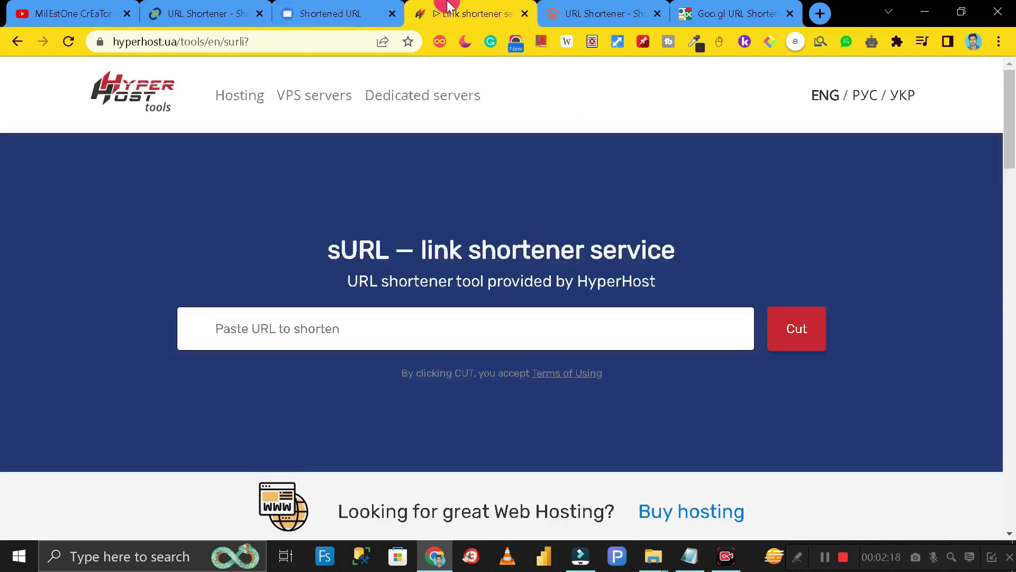
{"action": "left_click", "coordinate": [449, 9]}
Paste the YouTube channel URL into HyperHost sURL's box and shorten it
{"action": "left_click", "coordinate": [87, 13]}
{"action": "left_click", "coordinate": [209, 42]}
{"action": "key", "text": "ctrl+4"}
{"action": "left_click", "coordinate": [279, 325]}
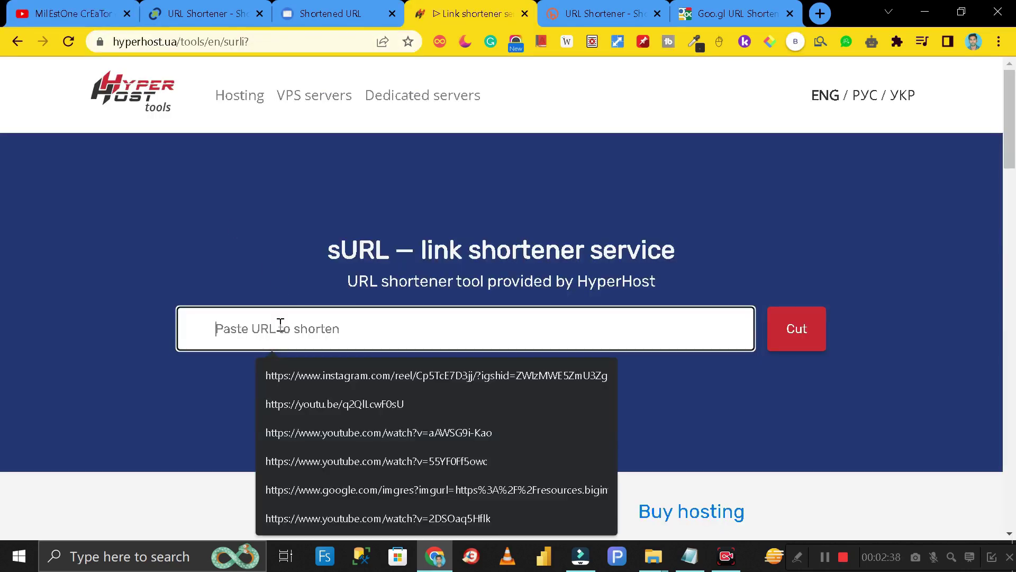
{"action": "right_click", "coordinate": [280, 326]}
{"action": "left_click", "coordinate": [330, 181]}
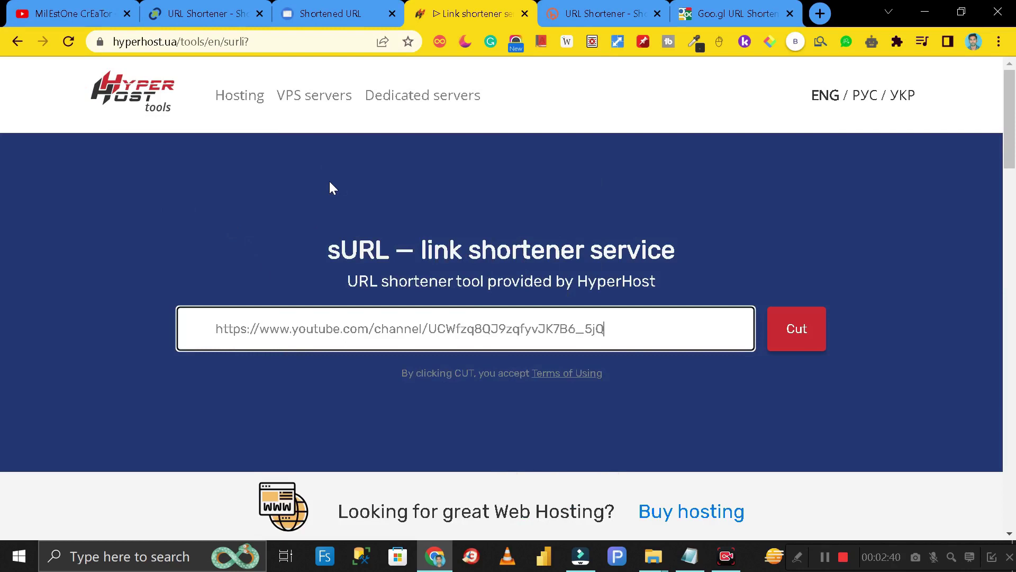
{"action": "left_click", "coordinate": [802, 337]}
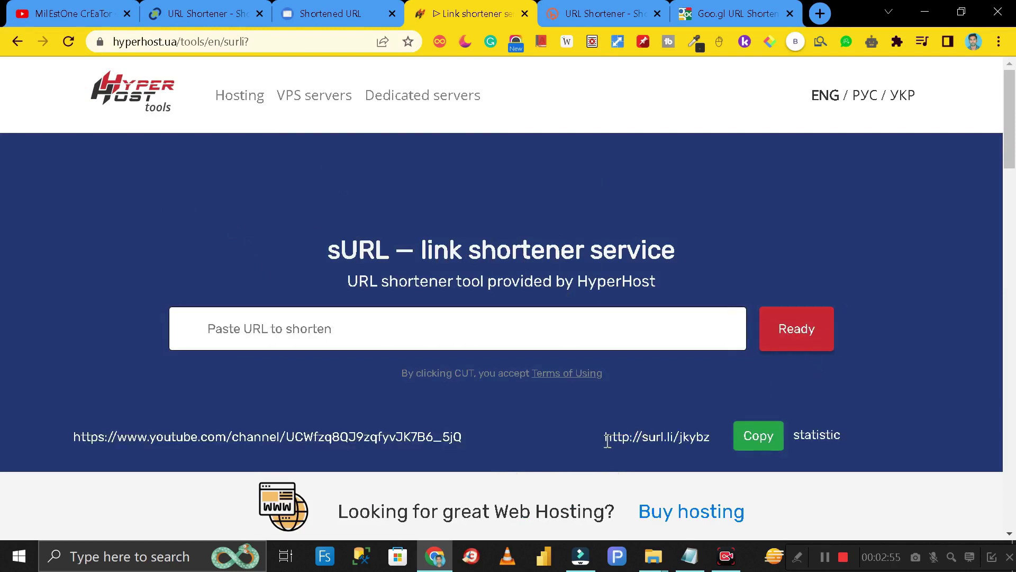
{"action": "left_click_drag", "start_coordinate": [606, 438], "coordinate": [708, 442]}
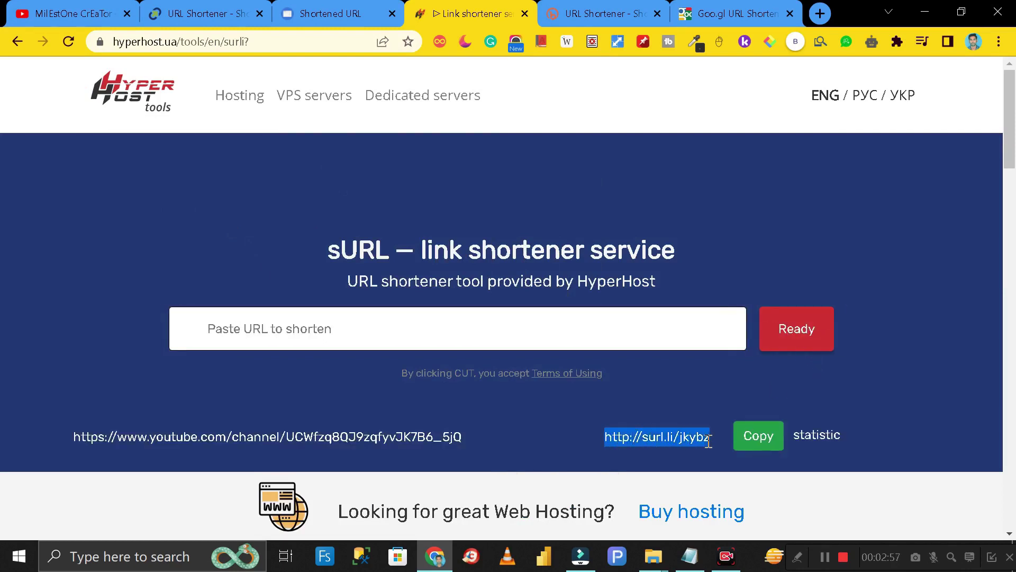
{"action": "left_click_drag", "start_coordinate": [74, 436], "coordinate": [469, 444]}
{"action": "left_click", "coordinate": [129, 186]}
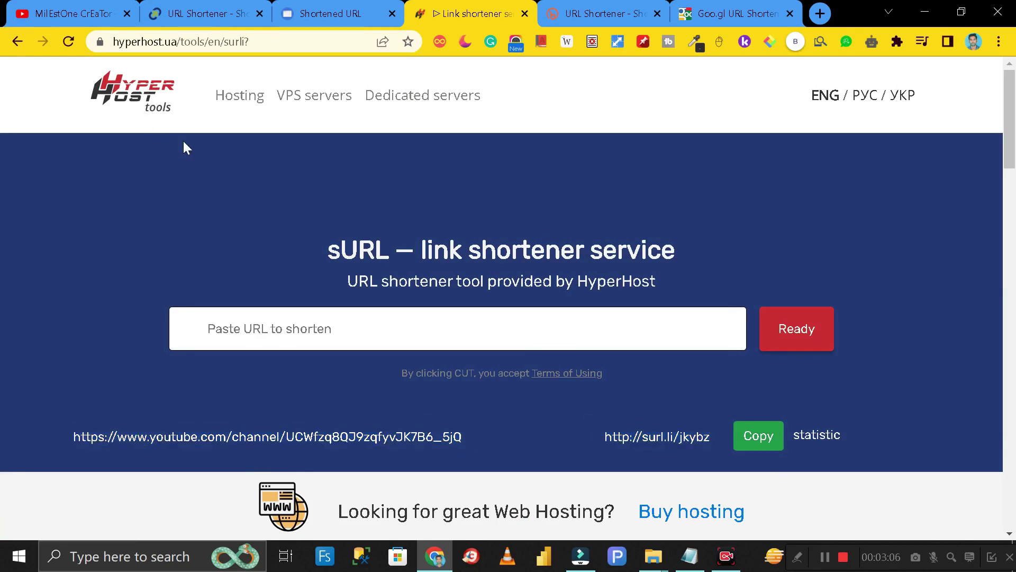
{"action": "left_click", "coordinate": [757, 442]}
{"action": "left_click", "coordinate": [600, 13]}
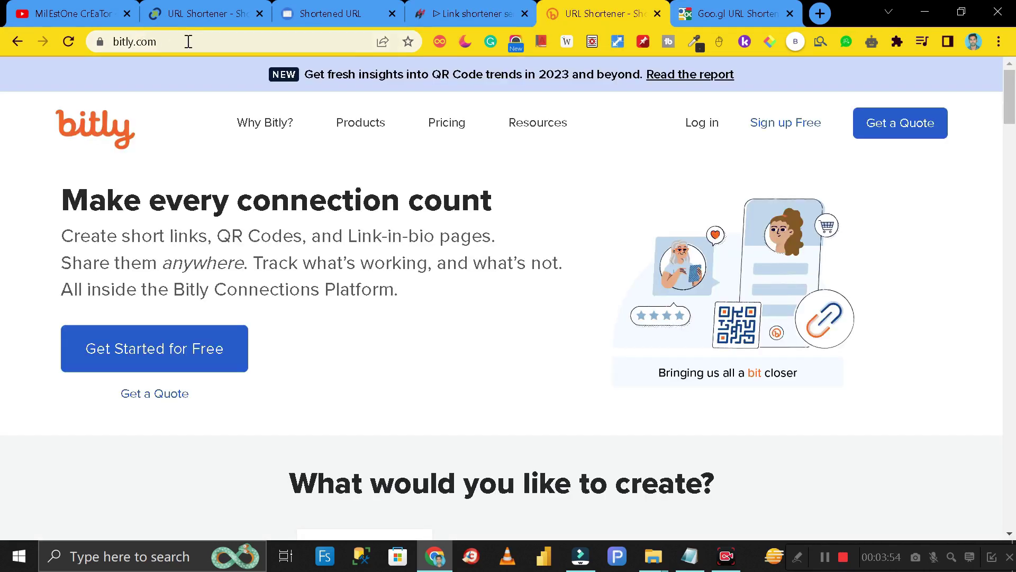
{"action": "left_click", "coordinate": [188, 42]}
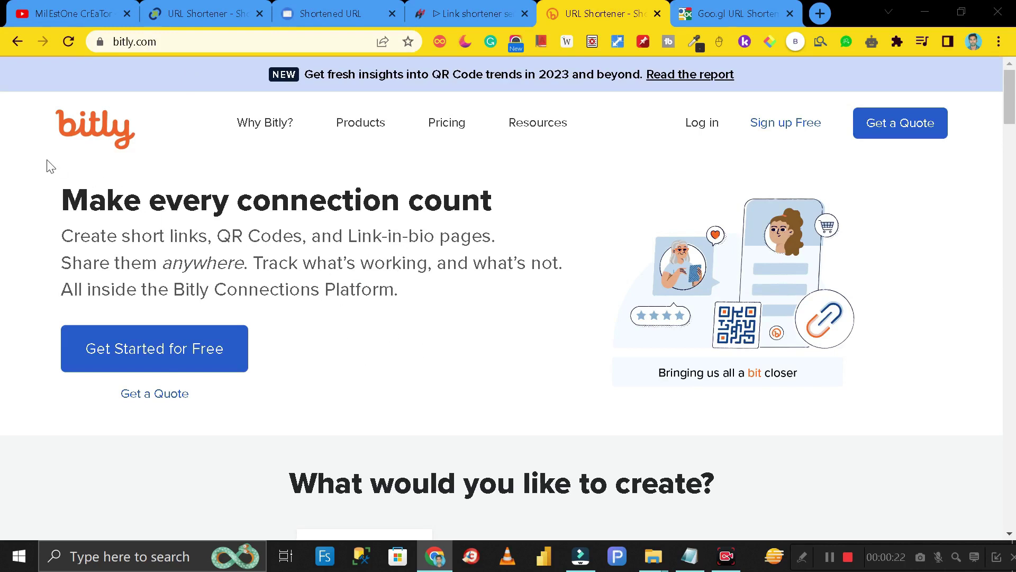
{"action": "left_click_drag", "start_coordinate": [48, 162], "coordinate": [153, 151]}
{"action": "left_click", "coordinate": [191, 152]}
{"action": "scroll", "coordinate": [580, 268], "scroll_direction": "down", "scroll_amount": 7}
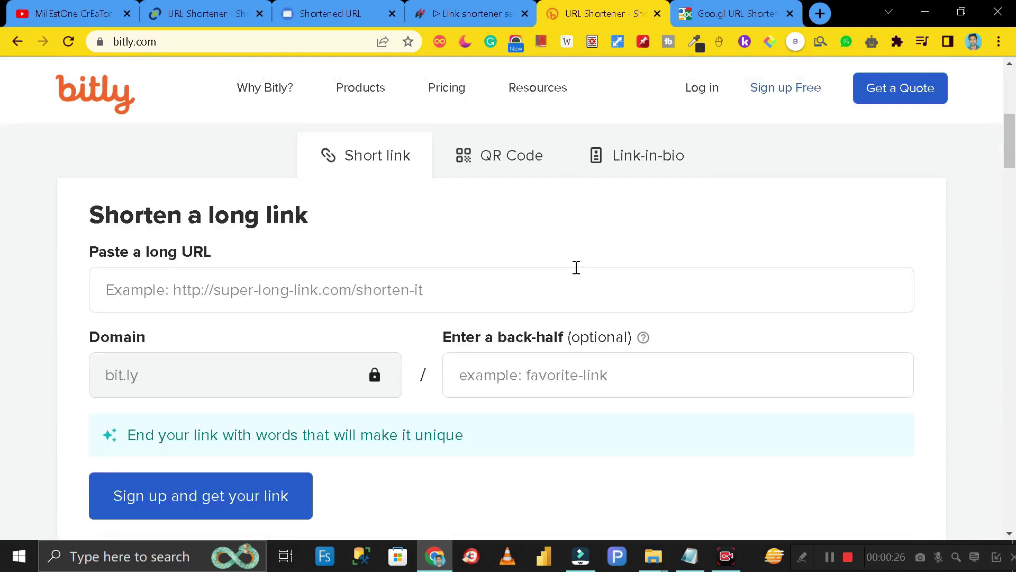
{"action": "scroll", "coordinate": [576, 267], "scroll_direction": "down", "scroll_amount": 1}
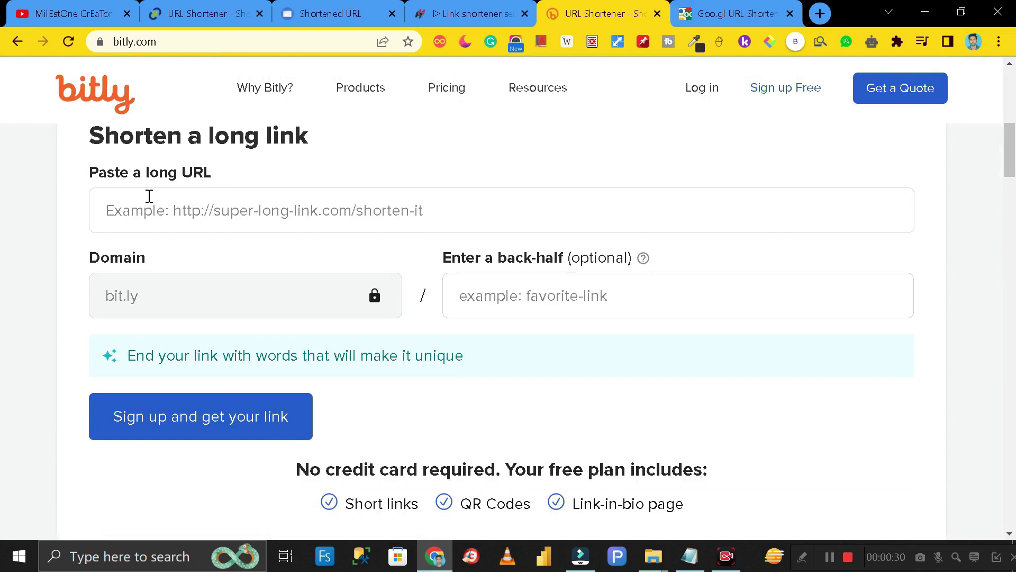
{"action": "left_click_drag", "start_coordinate": [91, 174], "coordinate": [212, 182]}
{"action": "left_click", "coordinate": [367, 191]}
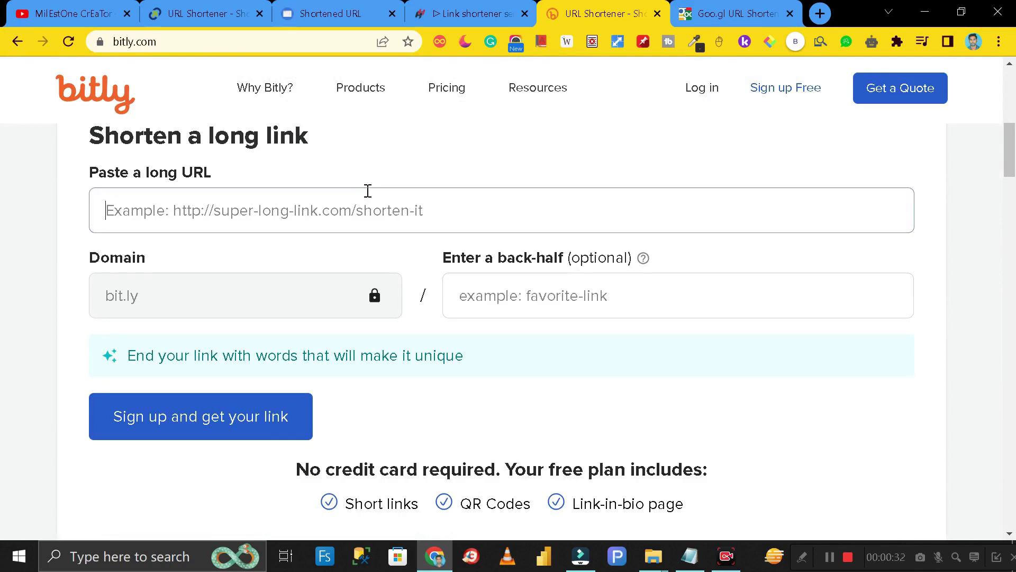
{"action": "scroll", "coordinate": [412, 238], "scroll_direction": "up", "scroll_amount": 6}
{"action": "scroll", "coordinate": [472, 256], "scroll_direction": "down", "scroll_amount": 6}
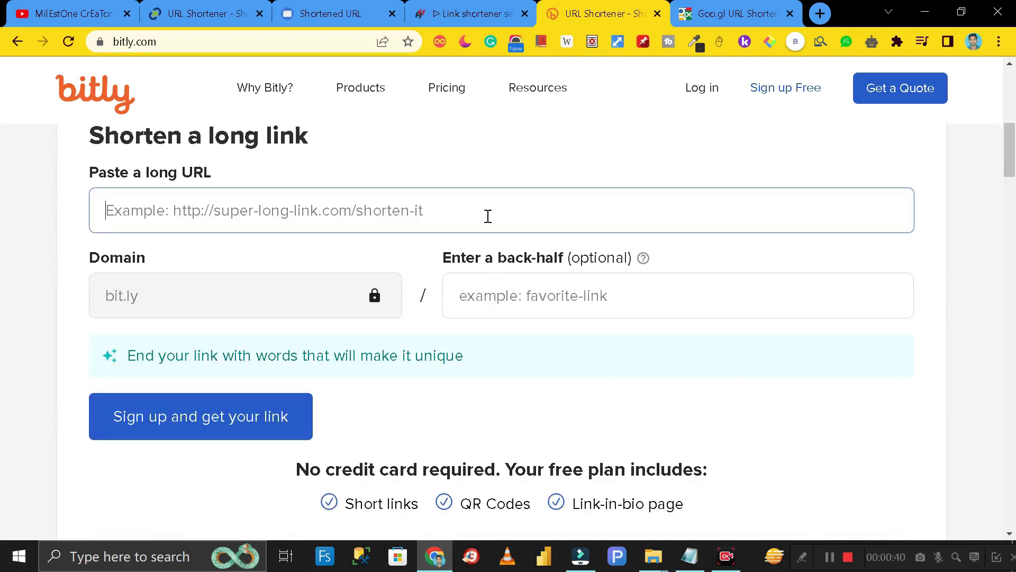
{"action": "scroll", "coordinate": [478, 222], "scroll_direction": "up", "scroll_amount": 5}
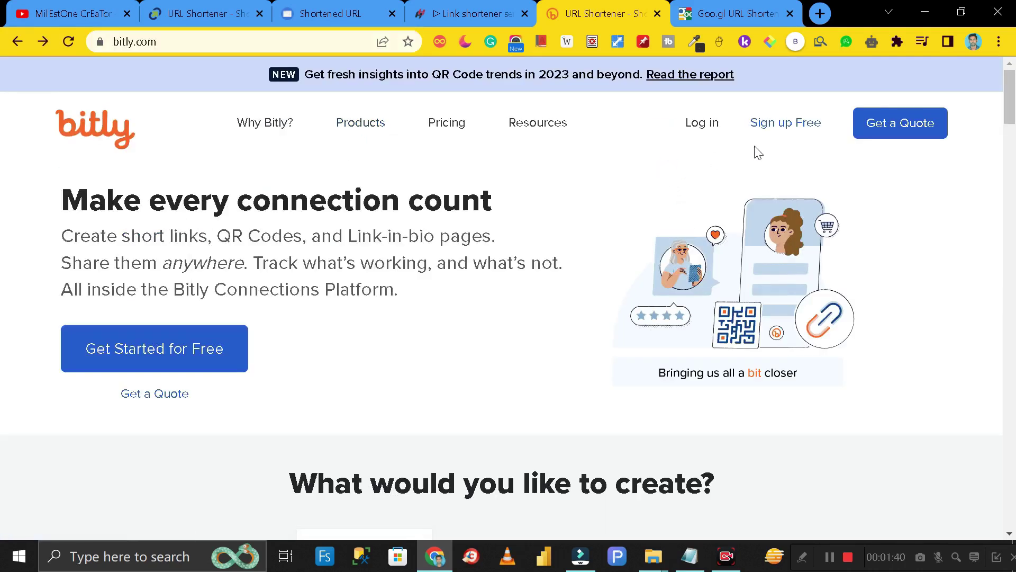
Sign up for a free Bitly plan using a Google account
{"action": "left_click", "coordinate": [786, 126]}
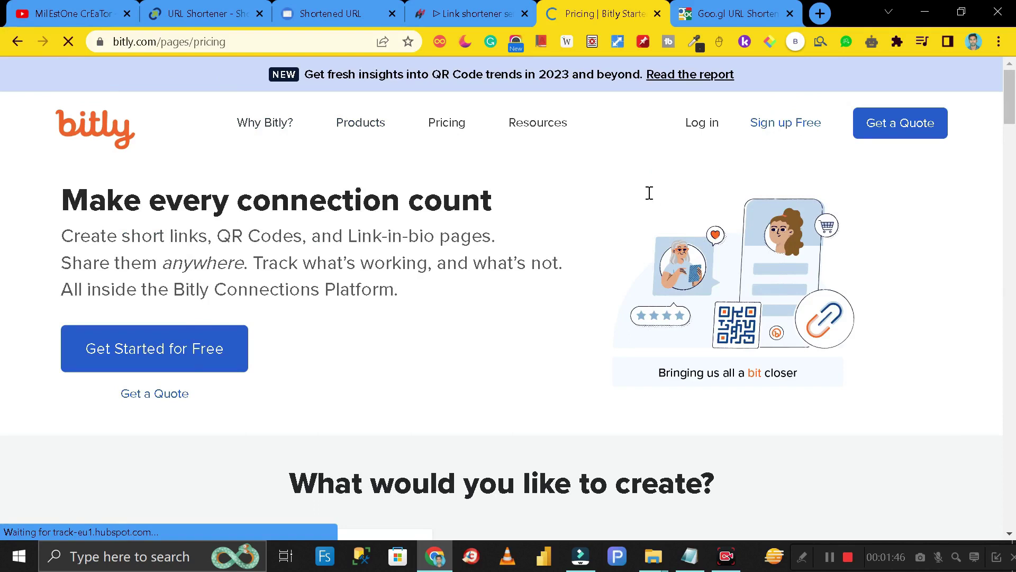
{"action": "scroll", "coordinate": [320, 311], "scroll_direction": "down", "scroll_amount": 5}
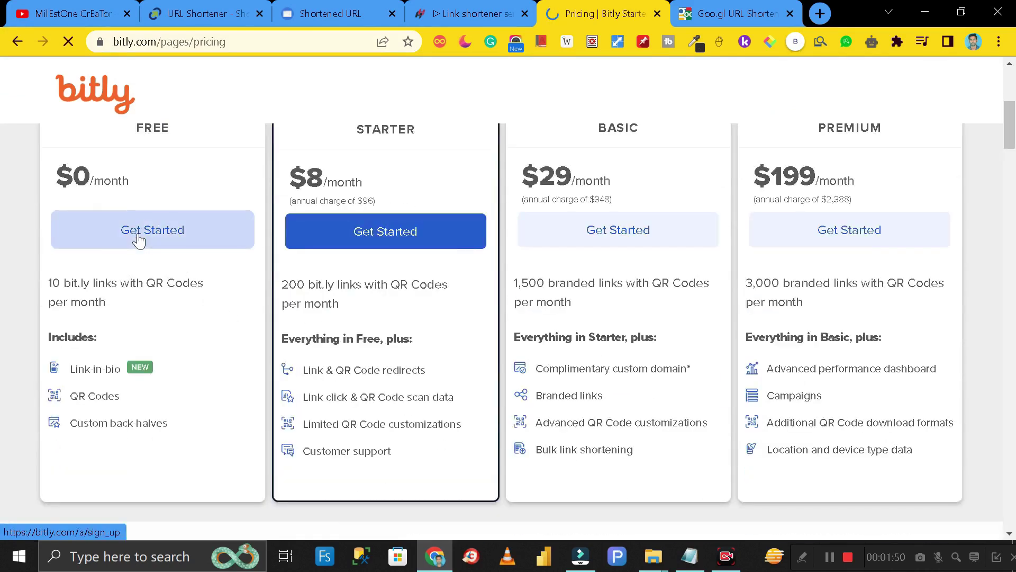
{"action": "scroll", "coordinate": [529, 262], "scroll_direction": "down", "scroll_amount": 3}
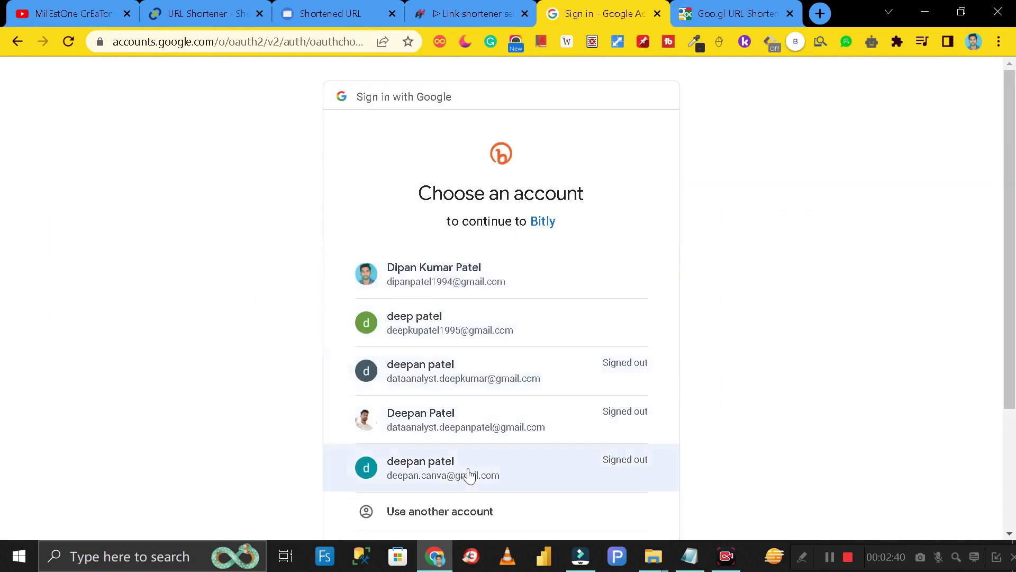
{"action": "left_click", "coordinate": [468, 471]}
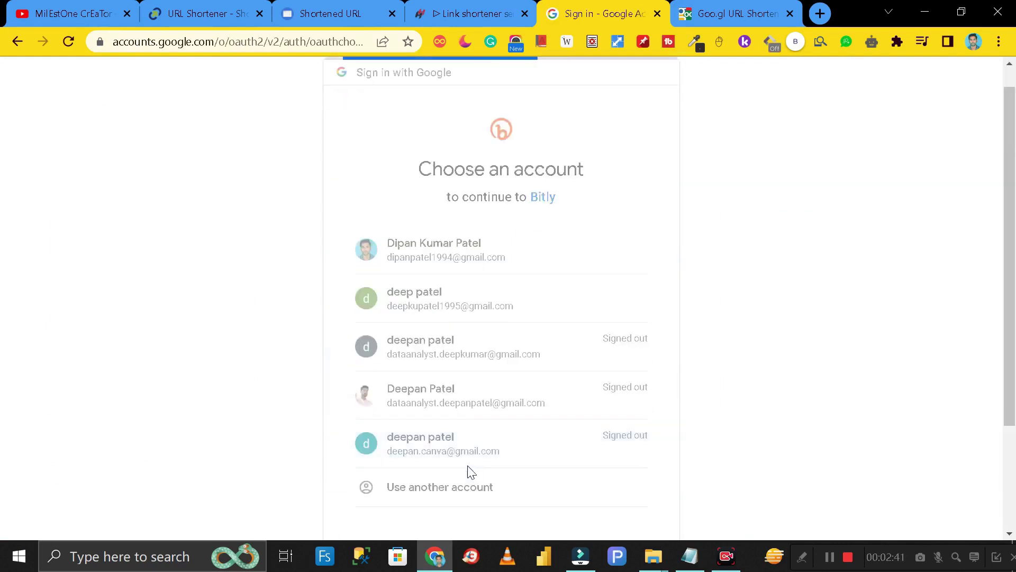
{"action": "left_click", "coordinate": [619, 398]}
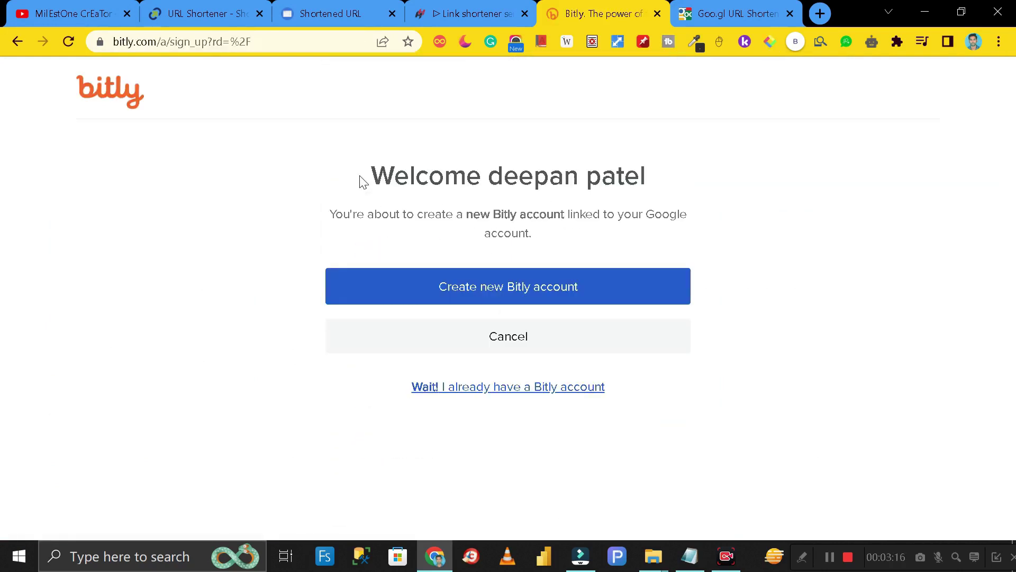
{"action": "left_click_drag", "start_coordinate": [360, 176], "coordinate": [650, 176]}
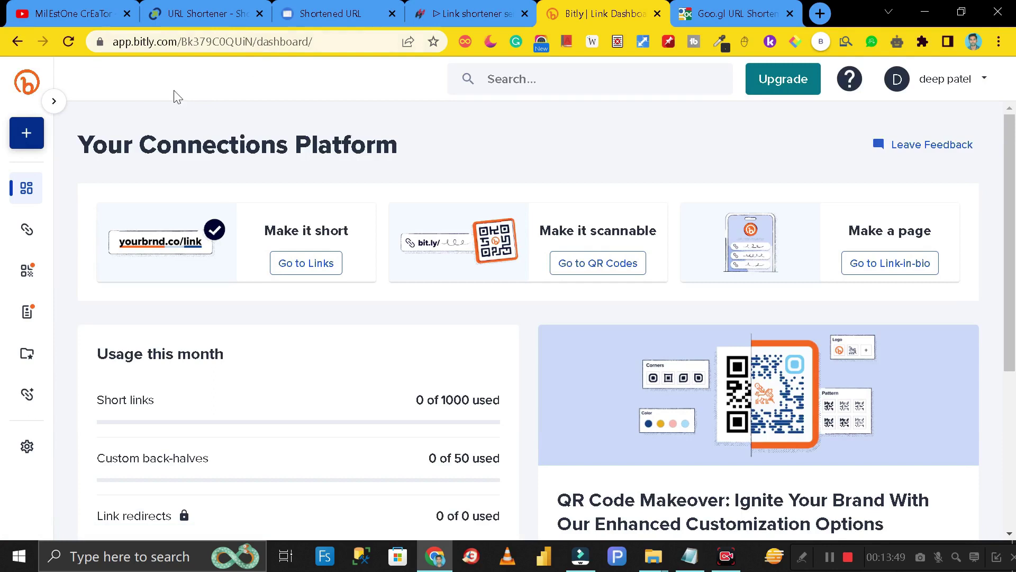
Start a new Bitly link and paste the YouTube channel URL as its Destination
{"action": "scroll", "coordinate": [421, 314], "scroll_direction": "down", "scroll_amount": 5}
{"action": "scroll", "coordinate": [415, 319], "scroll_direction": "up", "scroll_amount": 5}
{"action": "left_click", "coordinate": [27, 139]}
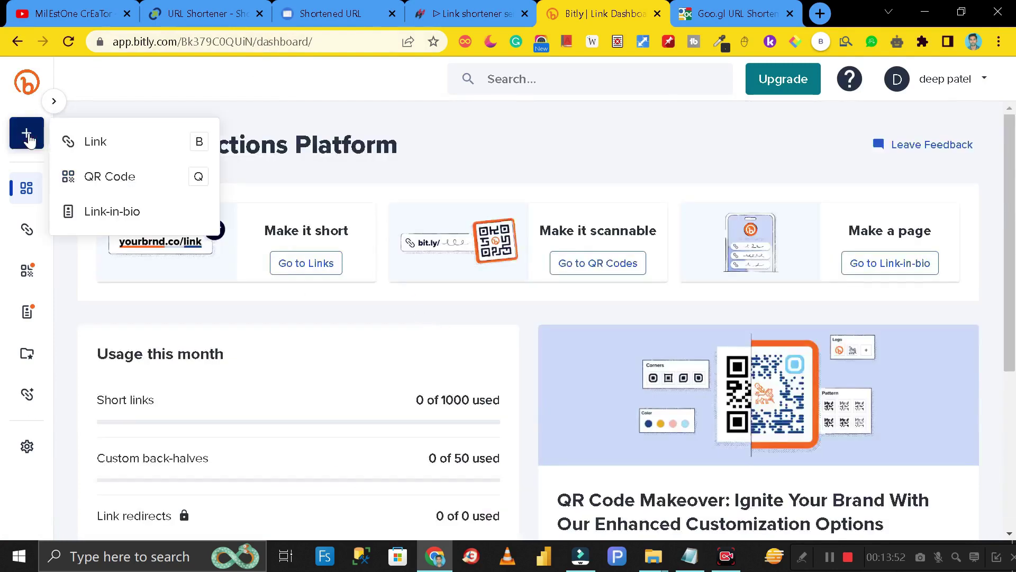
{"action": "left_click", "coordinate": [103, 148]}
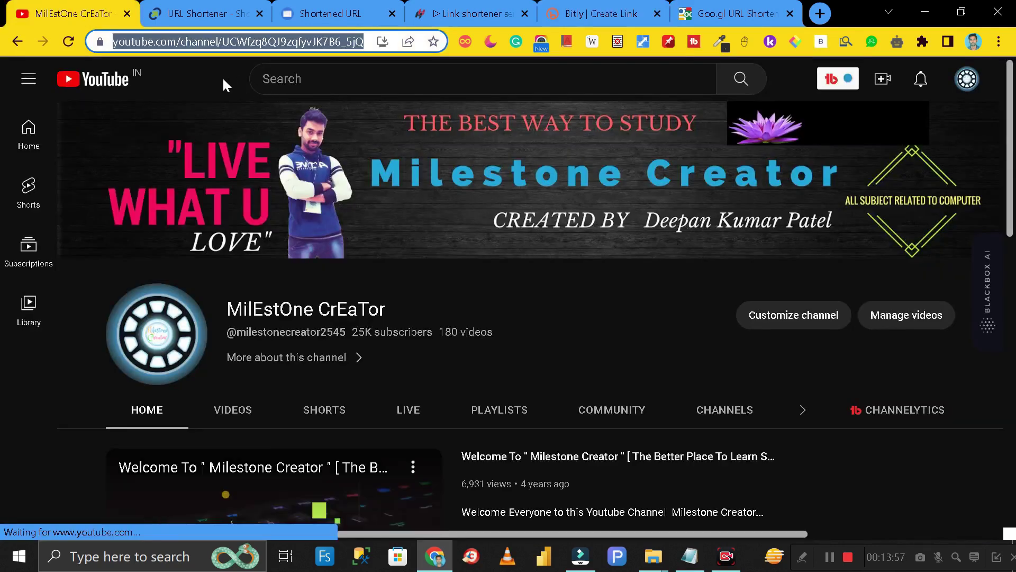
{"action": "left_click", "coordinate": [275, 45]}
{"action": "left_click", "coordinate": [608, 12]}
{"action": "left_click", "coordinate": [320, 260]}
{"action": "right_click", "coordinate": [321, 256]}
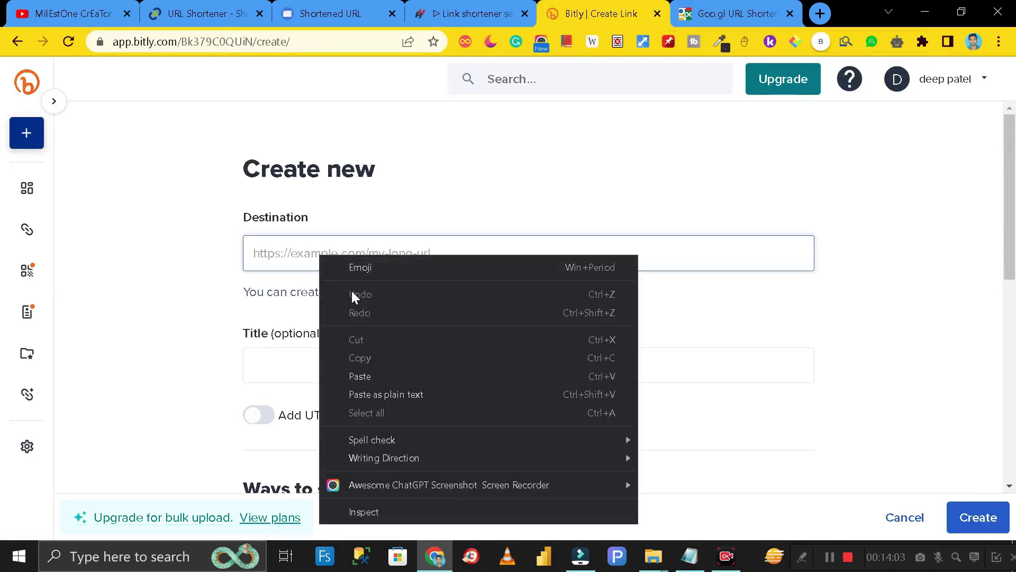
{"action": "left_click", "coordinate": [377, 372]}
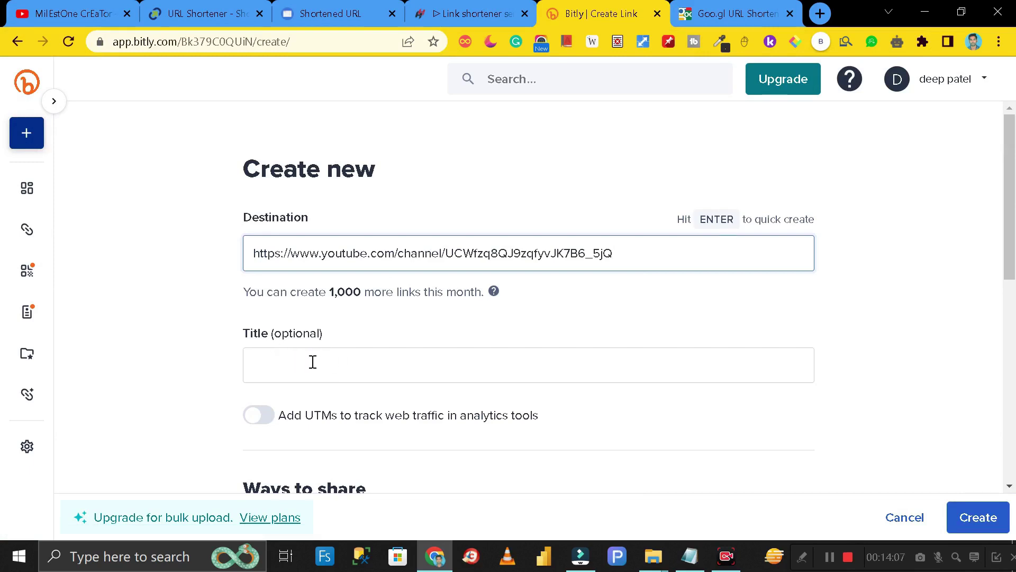
Create the link and highlight the resulting short link bit.ly/3rNnuiB
{"action": "scroll", "coordinate": [313, 364], "scroll_direction": "down", "scroll_amount": 5}
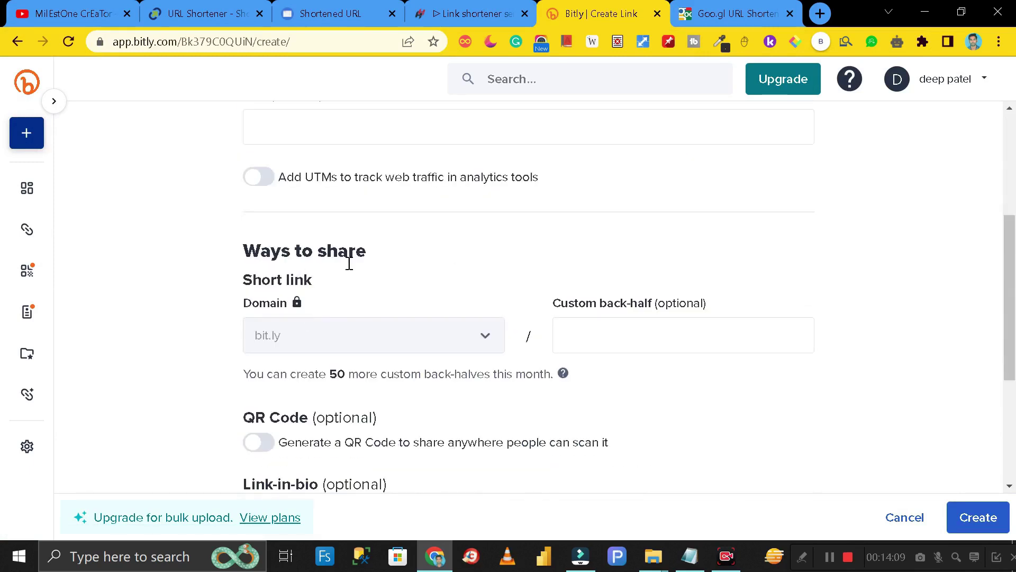
{"action": "left_click", "coordinate": [979, 518]}
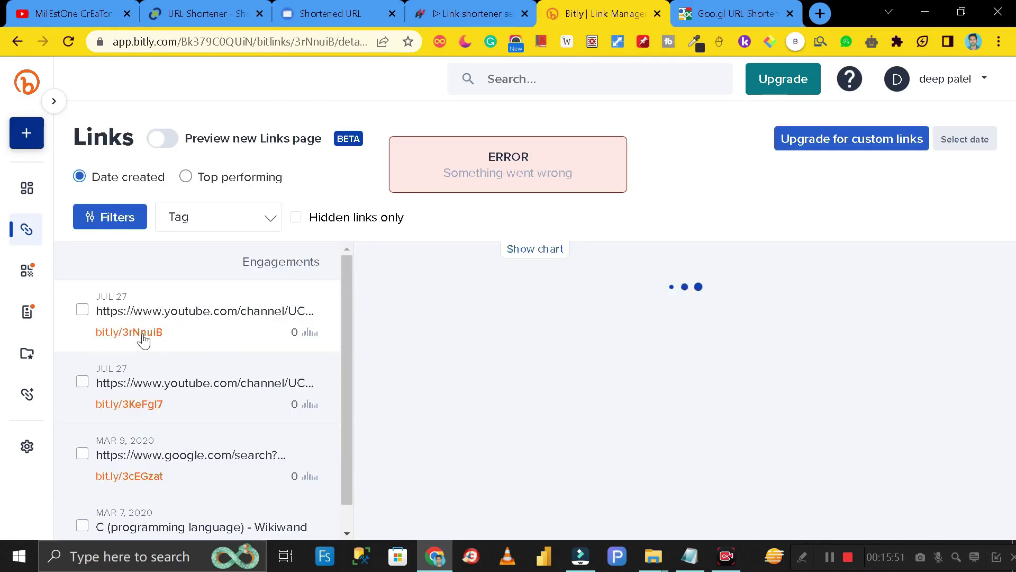
{"action": "left_click_drag", "start_coordinate": [163, 337], "coordinate": [91, 341]}
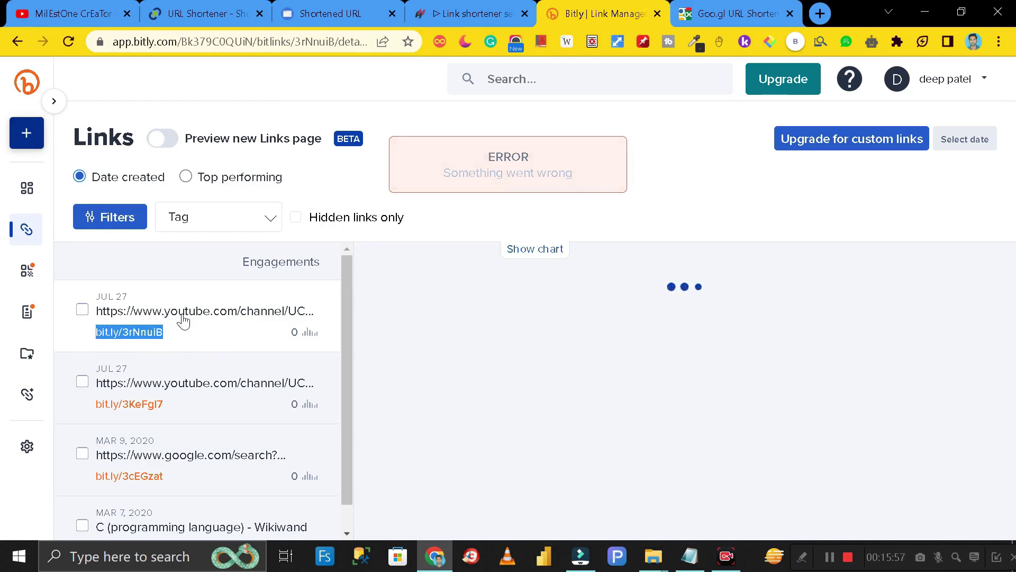
{"action": "left_click", "coordinate": [517, 165]}
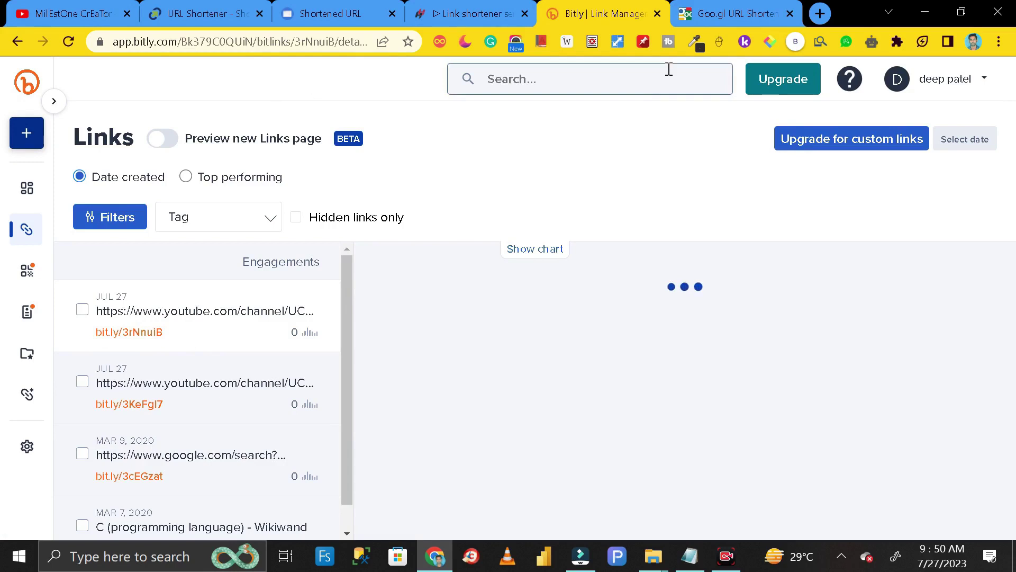
Switch to the goo.by shortener and look over its page
{"action": "left_click", "coordinate": [724, 15]}
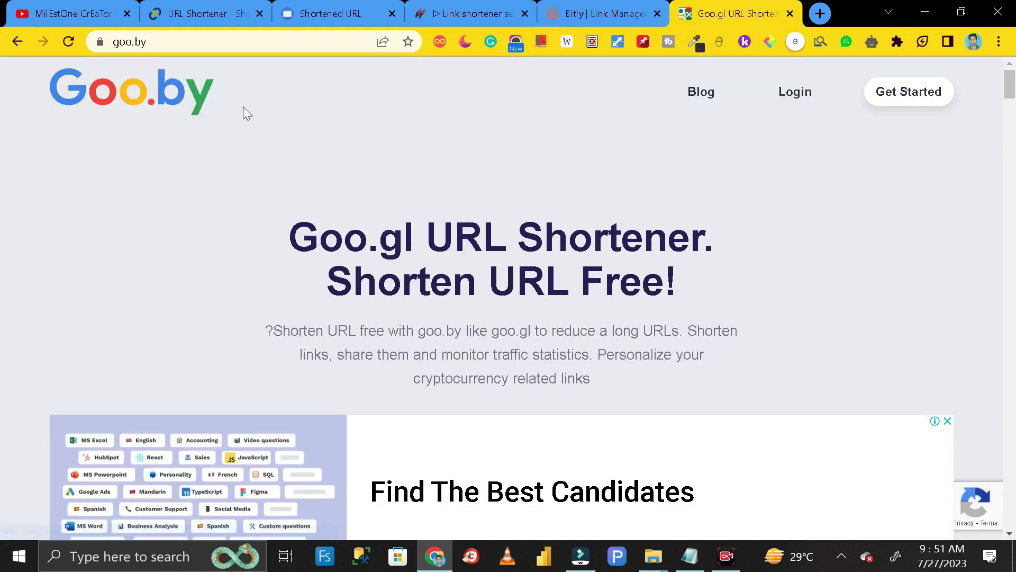
{"action": "left_click", "coordinate": [176, 46]}
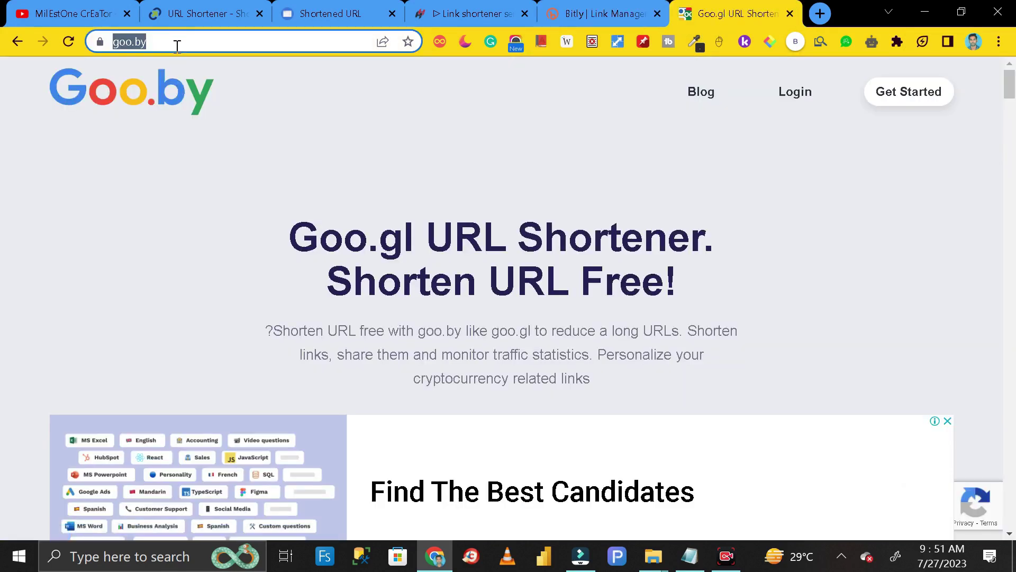
{"action": "left_click", "coordinate": [255, 93]}
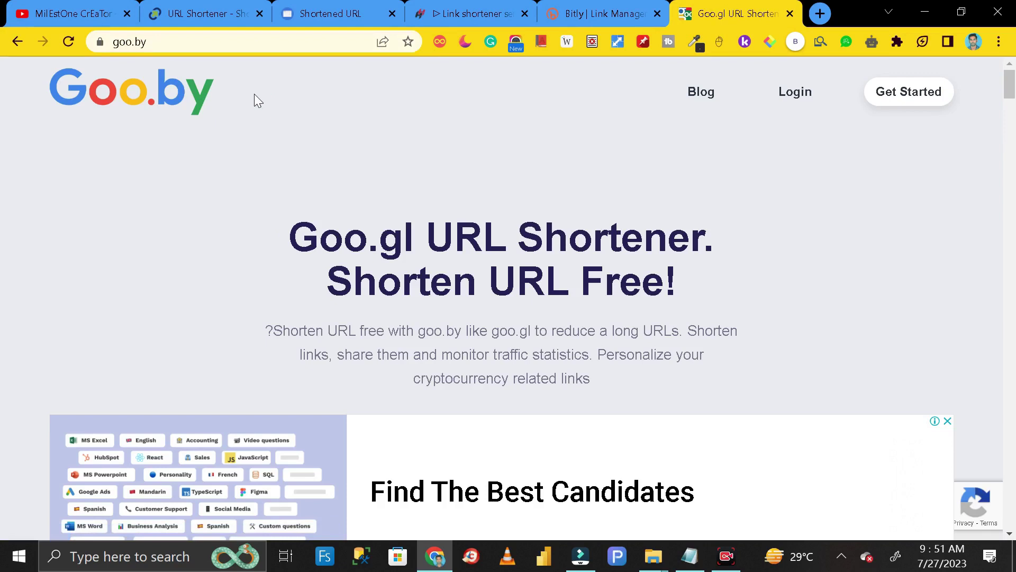
{"action": "scroll", "coordinate": [278, 132], "scroll_direction": "down", "scroll_amount": 5}
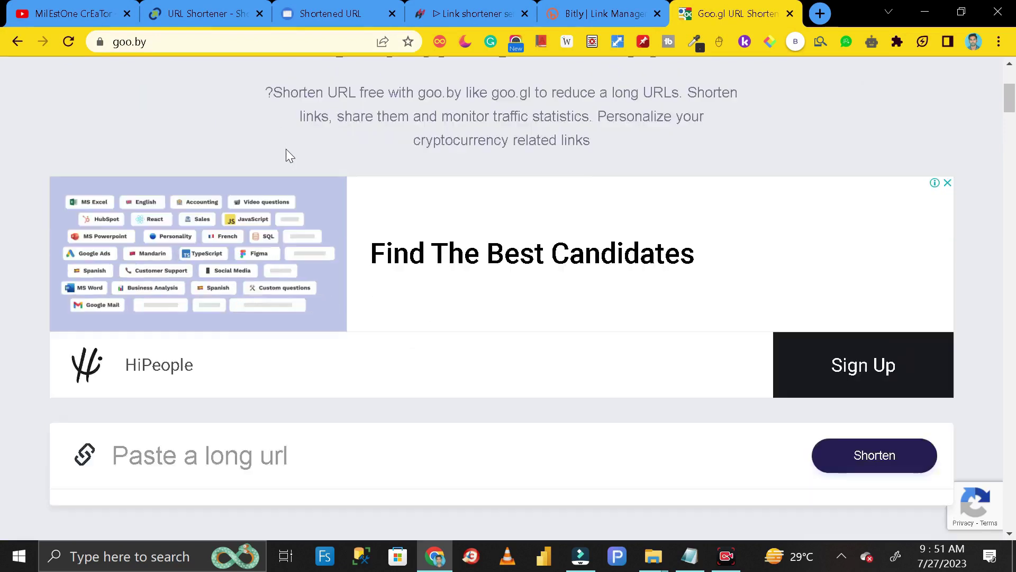
Paste the copied YouTube channel URL into goo.by's long-url box and try shortening it
{"action": "key", "text": "ctrl+1"}
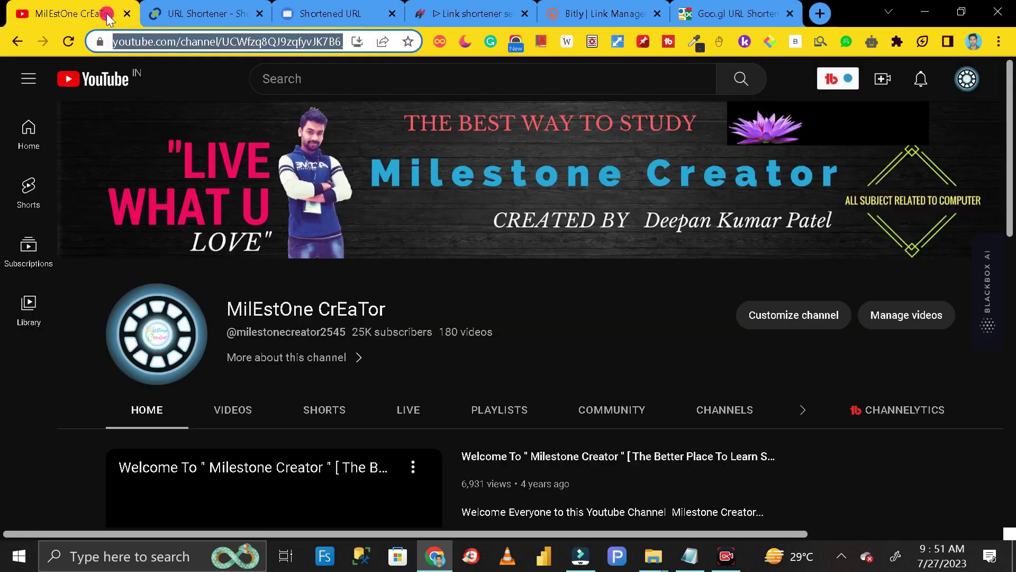
{"action": "right_click", "coordinate": [237, 46]}
{"action": "left_click", "coordinate": [288, 157]}
{"action": "left_click", "coordinate": [716, 13]}
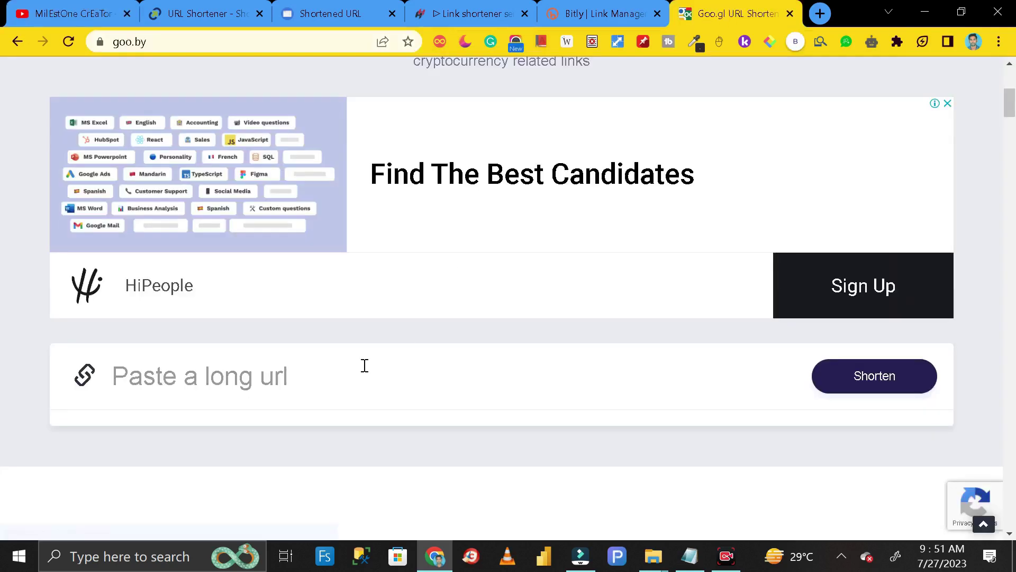
{"action": "left_click", "coordinate": [345, 371]}
{"action": "right_click", "coordinate": [345, 380]}
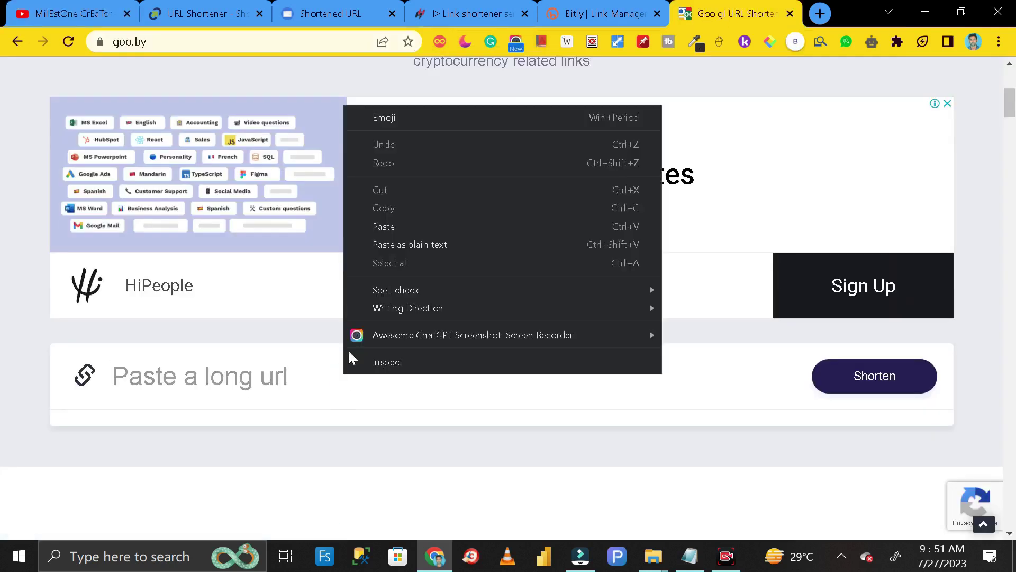
{"action": "left_click", "coordinate": [391, 226]}
{"action": "left_click", "coordinate": [890, 382]}
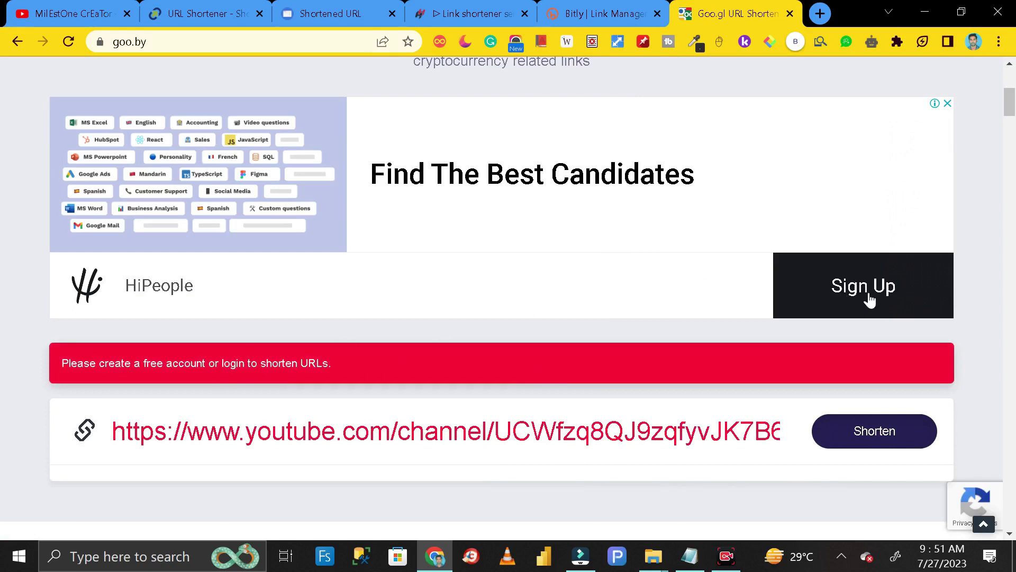
{"action": "scroll", "coordinate": [616, 316], "scroll_direction": "up", "scroll_amount": 3}
{"action": "scroll", "coordinate": [615, 321], "scroll_direction": "down", "scroll_amount": 6}
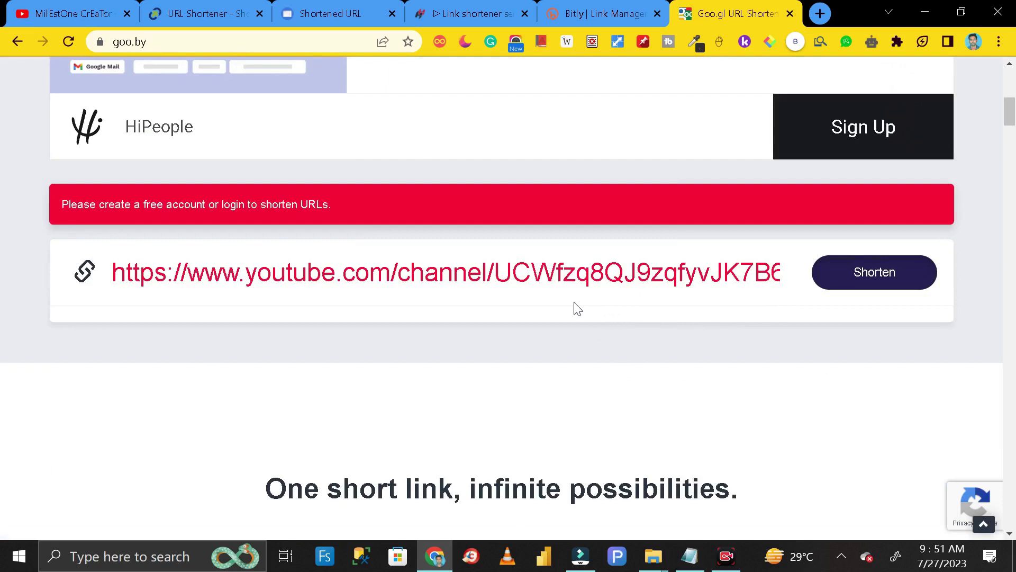
{"action": "scroll", "coordinate": [573, 305], "scroll_direction": "up", "scroll_amount": 8}
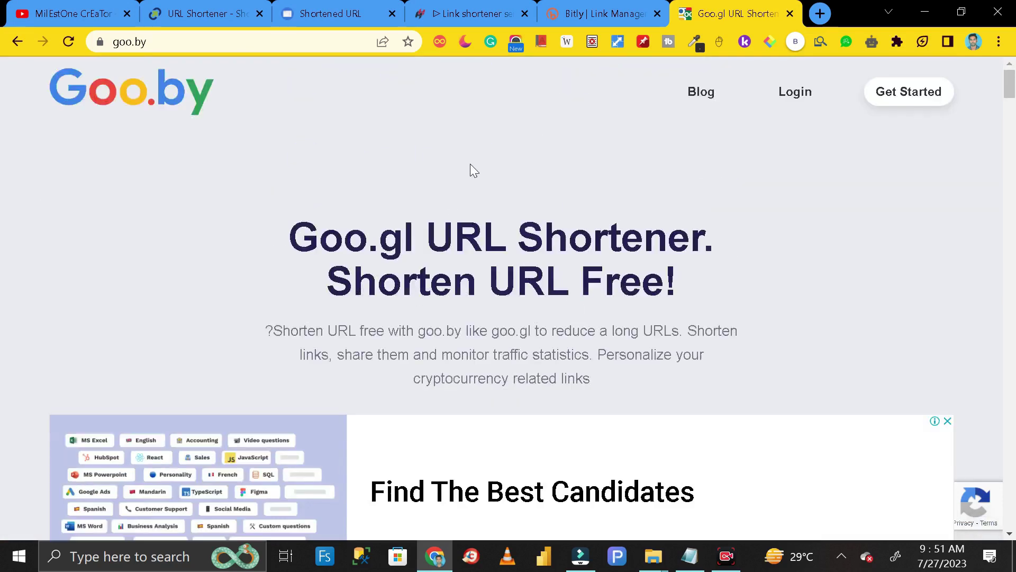